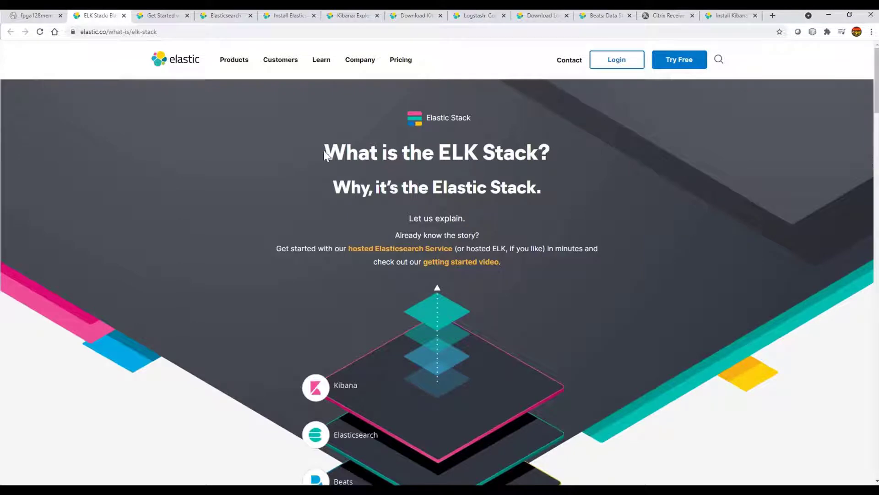
- Read the introduction of the ELK Stack page, including the component diagram and the definitions of Elasticsearch, Logstash and Kibana
left_click_drag(325, 155, 559, 217)
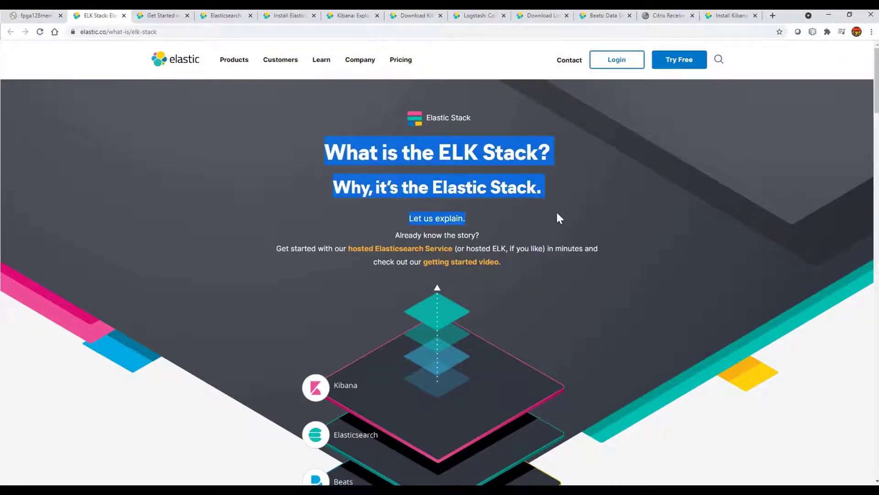
scroll(612, 240, "down", 4)
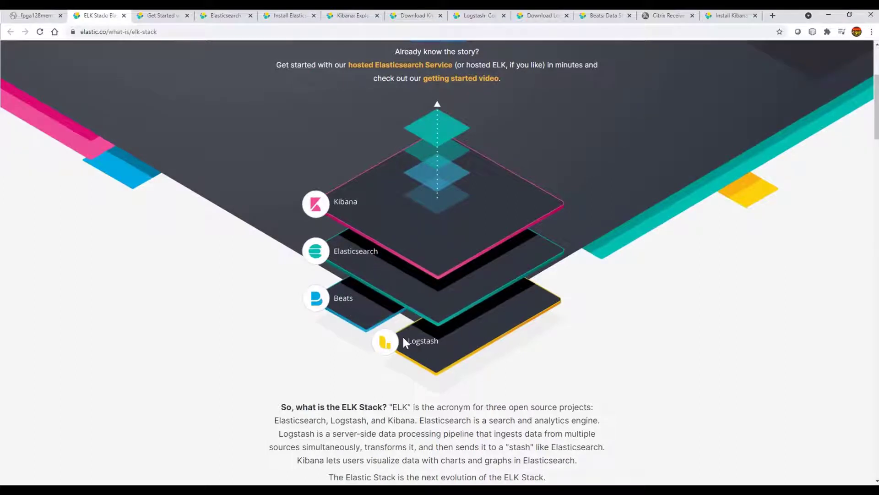
left_click_drag(346, 252, 429, 242)
scroll(501, 221, "down", 4)
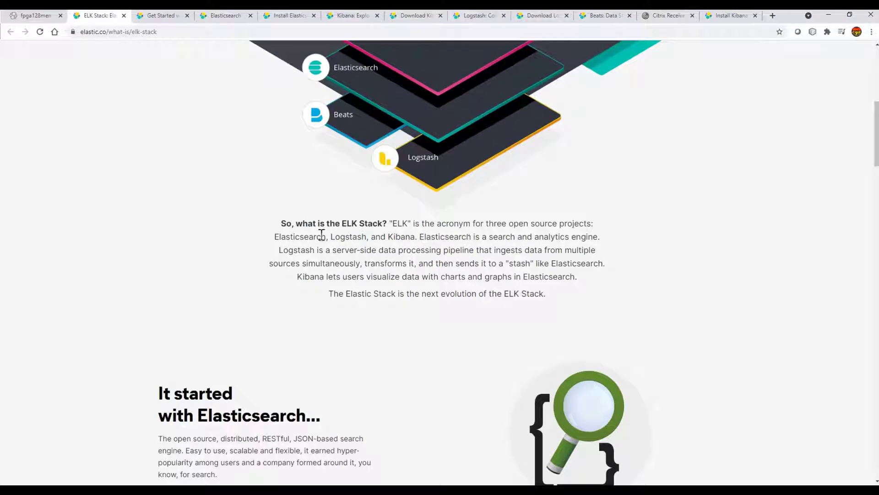
left_click_drag(275, 237, 598, 248)
left_click_drag(279, 250, 602, 267)
left_click_drag(298, 276, 405, 259)
- Review how the ELK Stack grew with Logstash, Kibana and Beats, and return to the start of the page
scroll(405, 296, "down", 9)
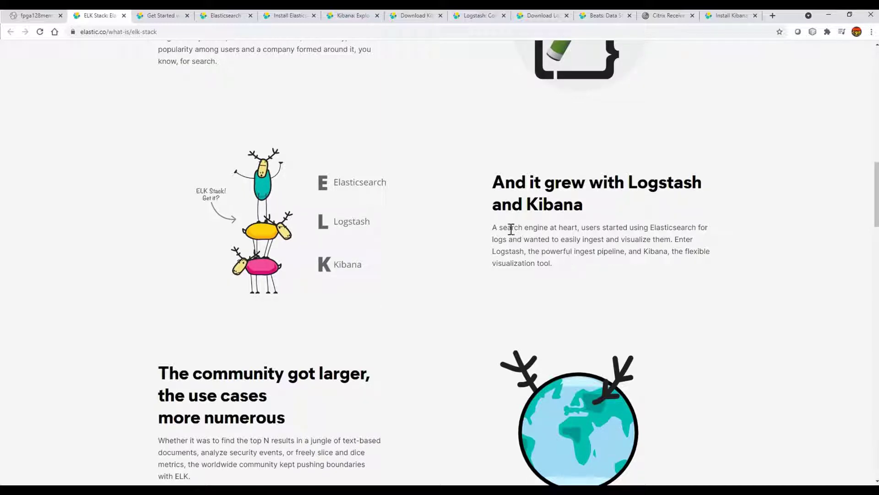
left_click_drag(492, 227, 705, 253)
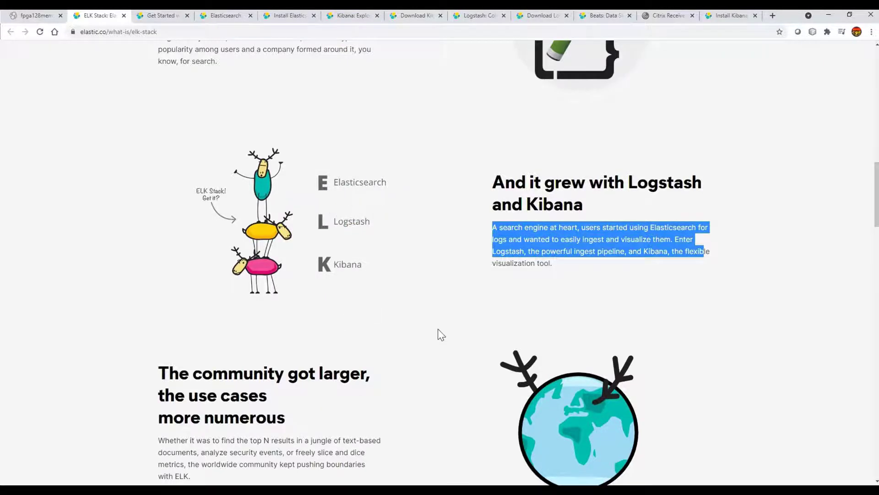
scroll(435, 329, "down", 5)
scroll(432, 349, "down", 3)
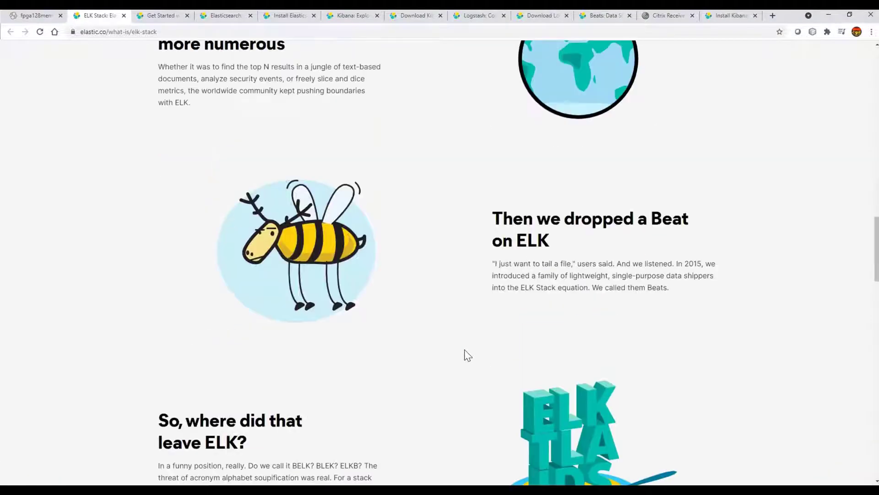
scroll(468, 355, "down", 8)
scroll(468, 355, "up", 7)
scroll(468, 356, "up", 15)
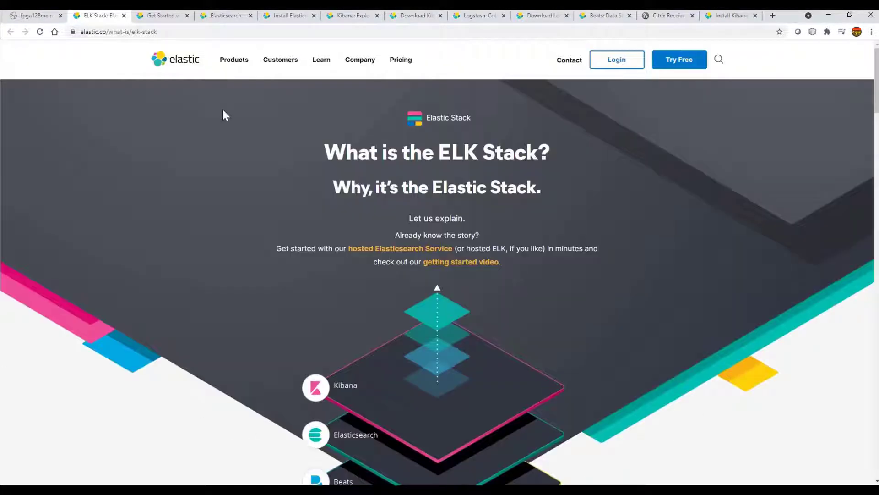
- Open the Kibana product page and read its overview and the "A picture's worth a thousand log lines" introduction
left_click(352, 17)
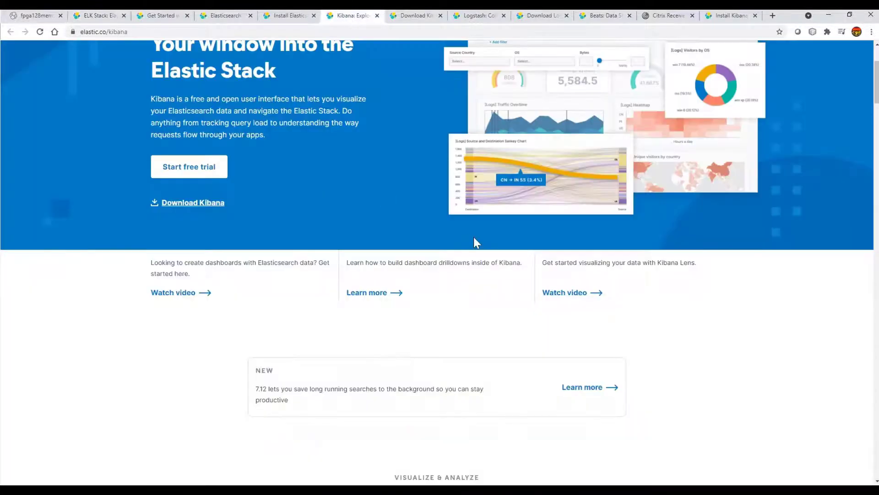
scroll(473, 237, "up", 3)
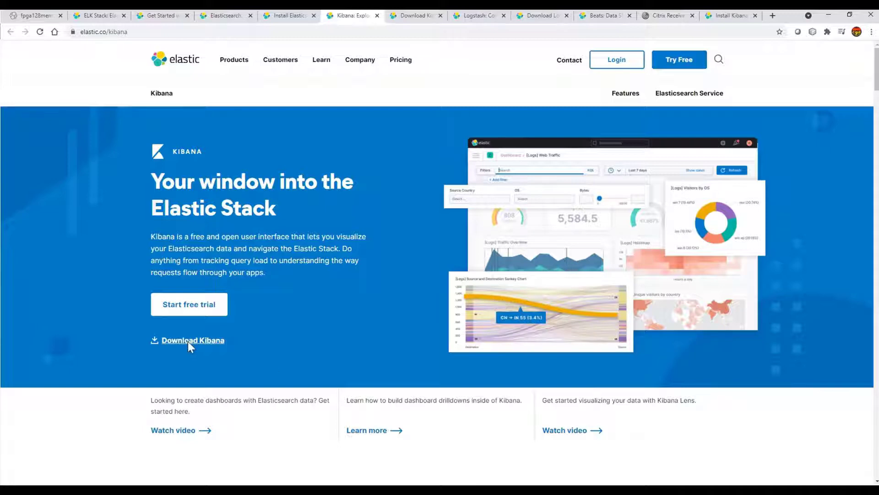
scroll(290, 347, "down", 9)
scroll(366, 339, "down", 3)
left_click_drag(287, 90, 614, 134)
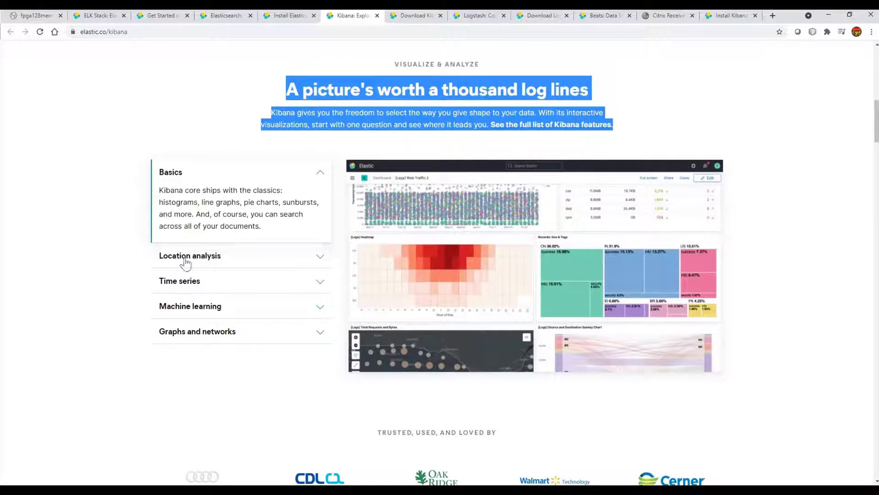
- Examine Kibana's Basics, Location analysis, Time series, Machine learning and Graphs and networks features one by one
left_click_drag(159, 190, 243, 226)
left_click(241, 265)
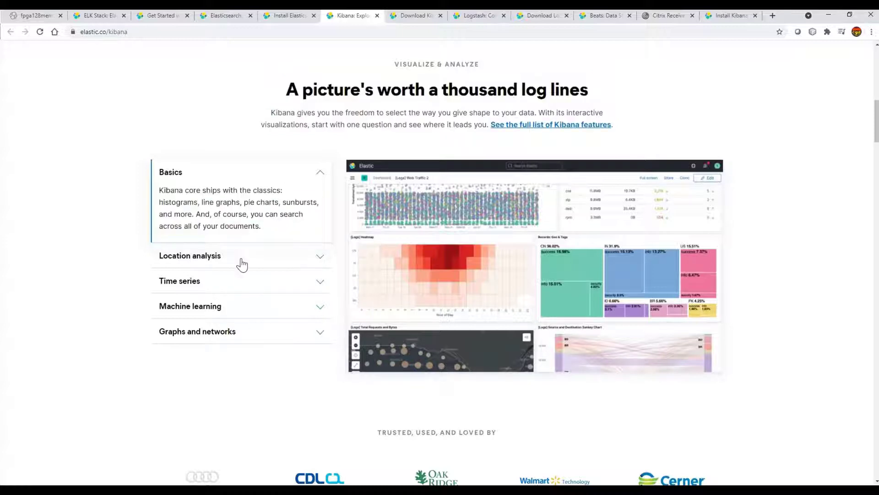
left_click(242, 264)
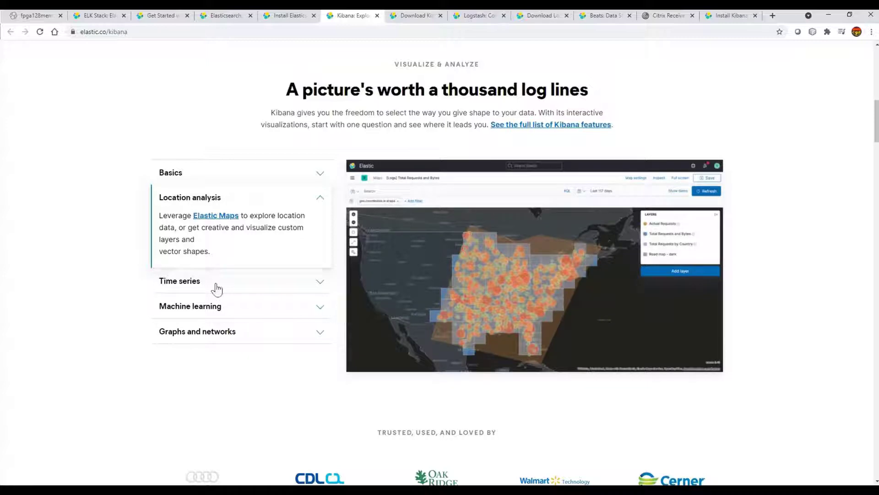
left_click(216, 288)
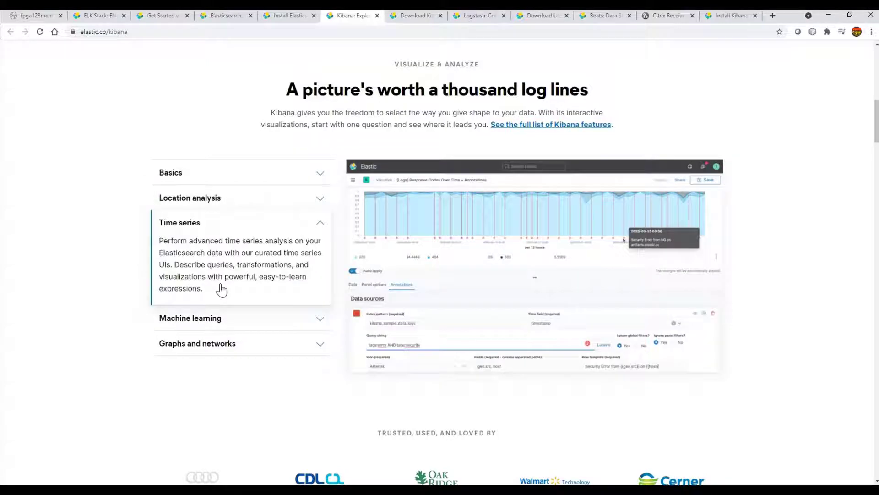
left_click(219, 317)
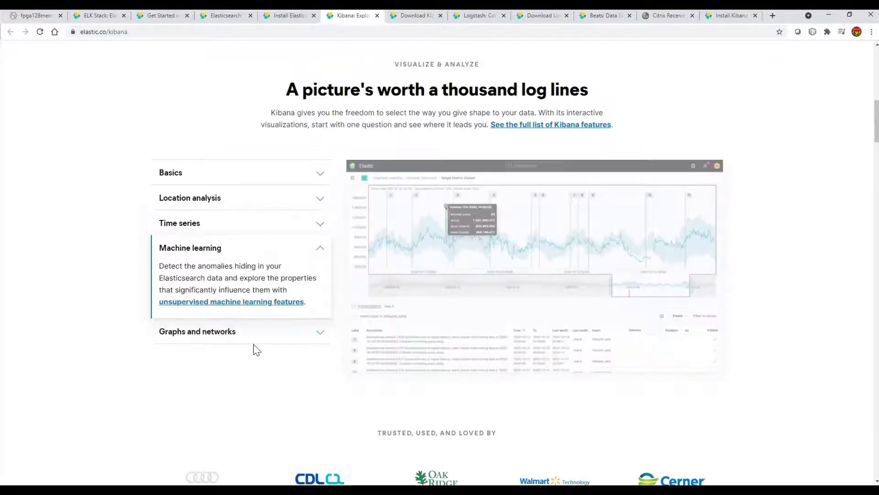
left_click_drag(167, 251, 296, 277)
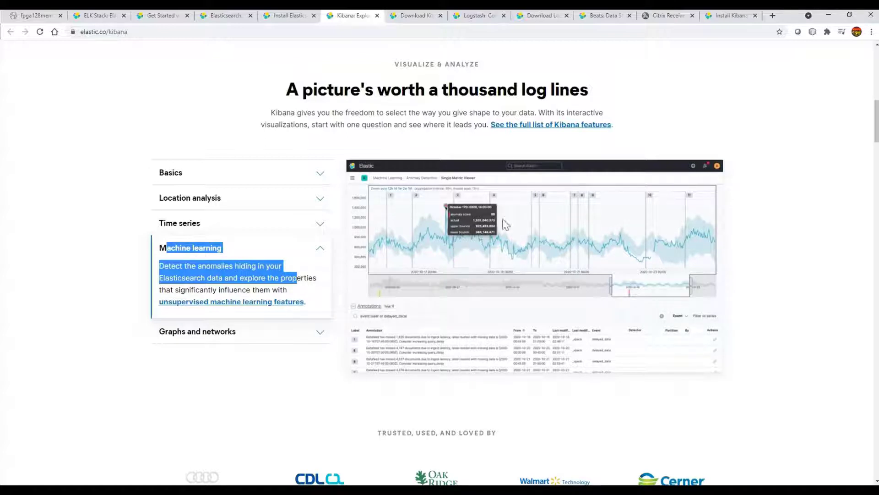
left_click(199, 342)
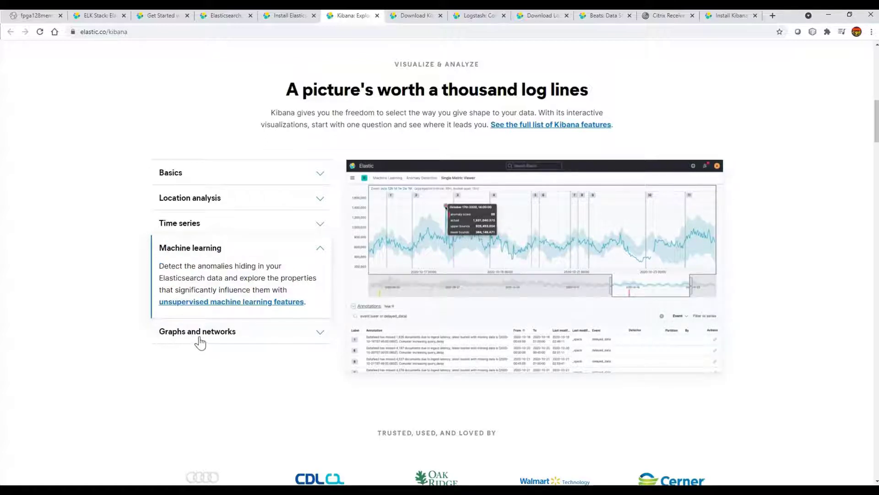
- Look through the rest of the Kibana page, from building visualizations and Canvas to the deployment options
scroll(303, 346, "down", 5)
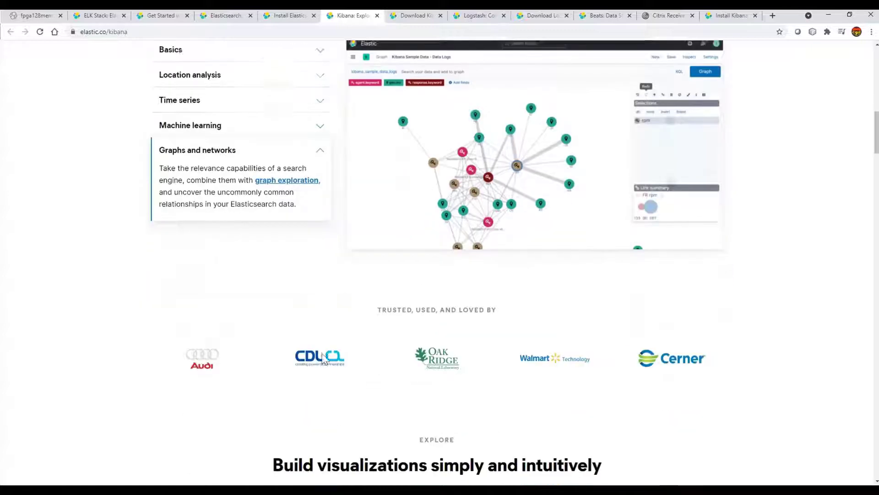
scroll(375, 364, "down", 4)
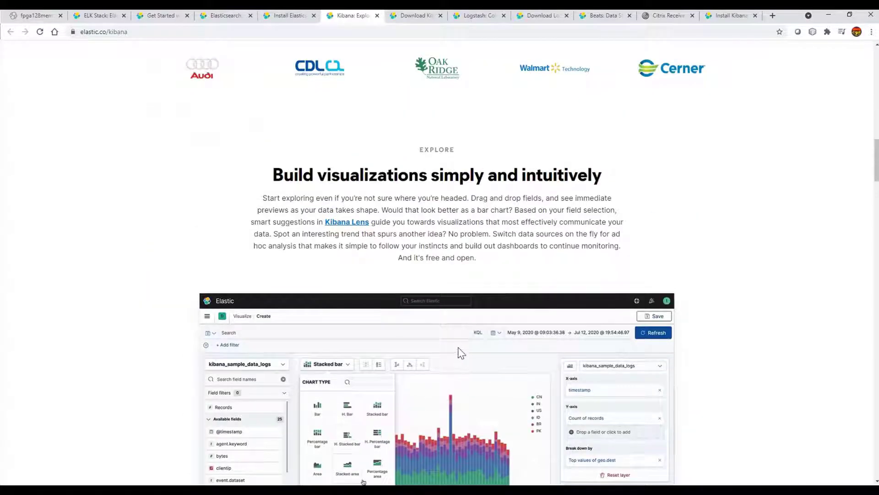
scroll(705, 324, "down", 3)
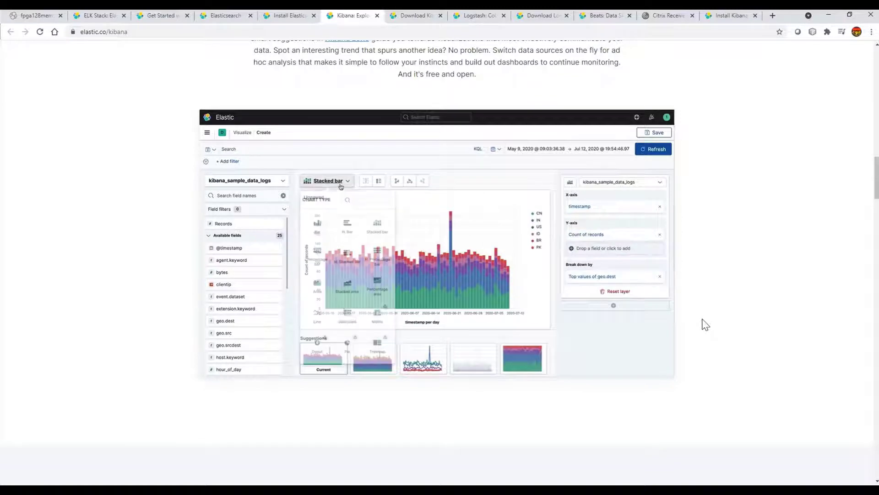
scroll(705, 324, "down", 10)
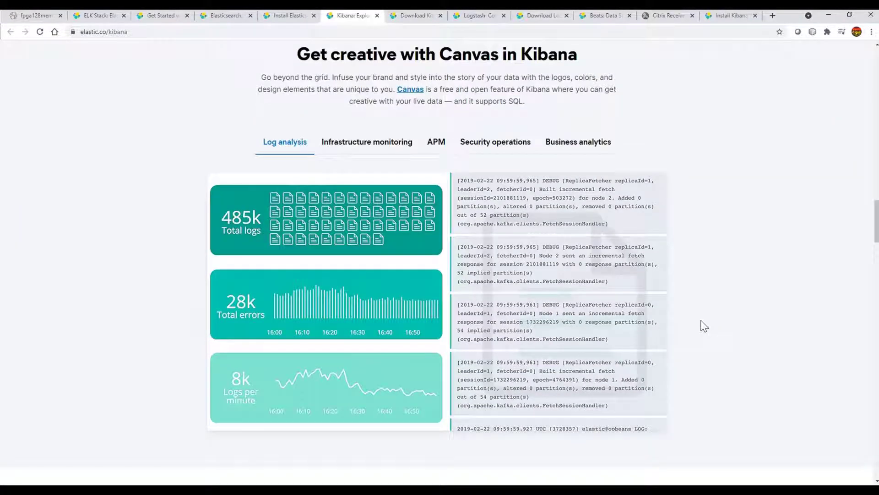
scroll(704, 326, "down", 7)
scroll(705, 326, "down", 5)
scroll(704, 326, "down", 12)
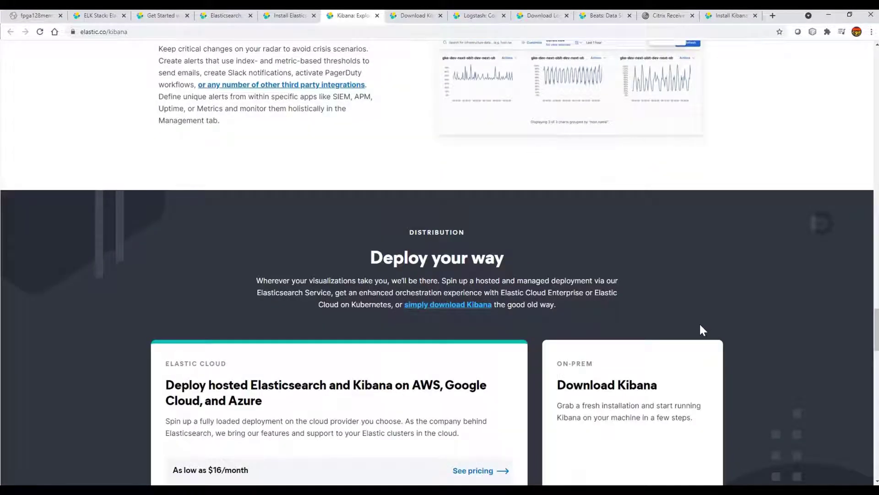
- Open the Install Kibana with RPM guide and review the Elastic PGP key import and the RPM repository definition
left_click(731, 15)
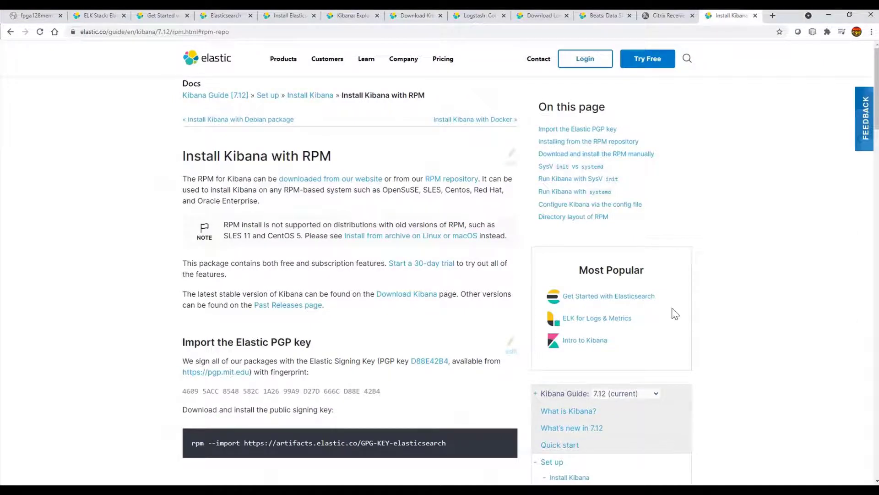
scroll(676, 313, "down", 5)
left_click(239, 32)
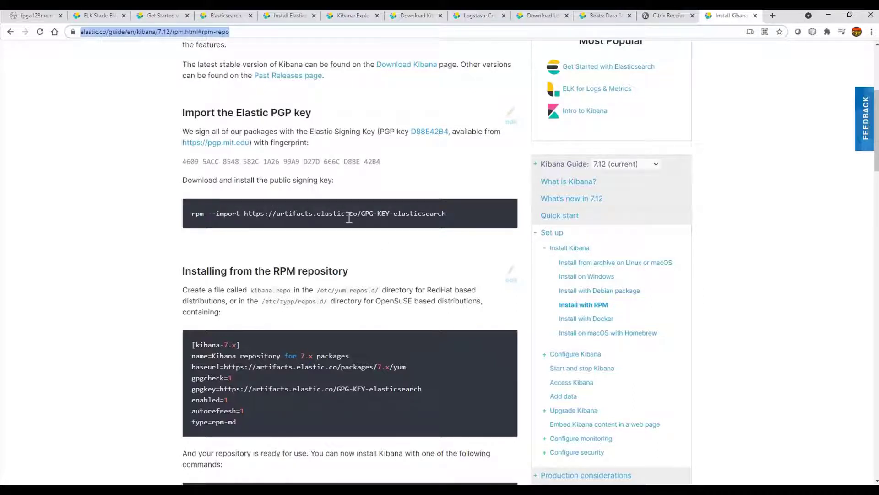
scroll(249, 305, "down", 1)
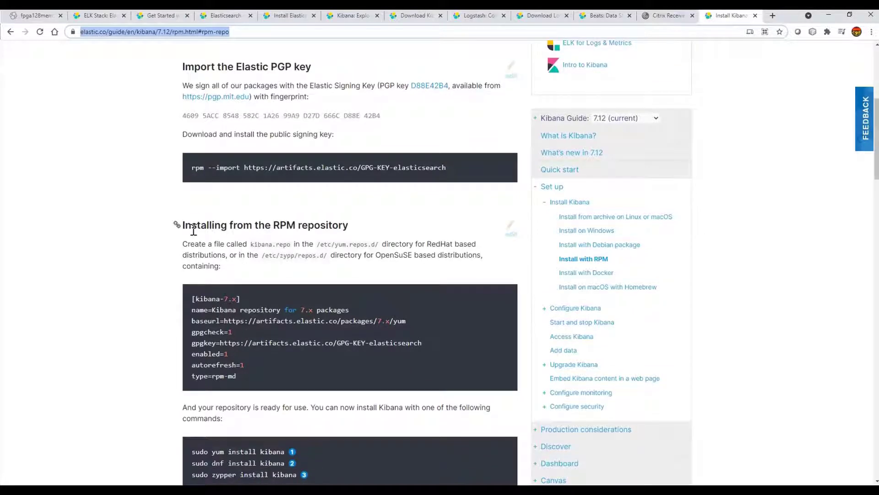
left_click_drag(236, 376, 189, 306)
- Review the guide's yum install kibana command, the distributions it applies to, and the manual RPM installation section
scroll(209, 217, "down", 5)
left_click_drag(211, 221, 280, 222)
scroll(275, 269, "down", 3)
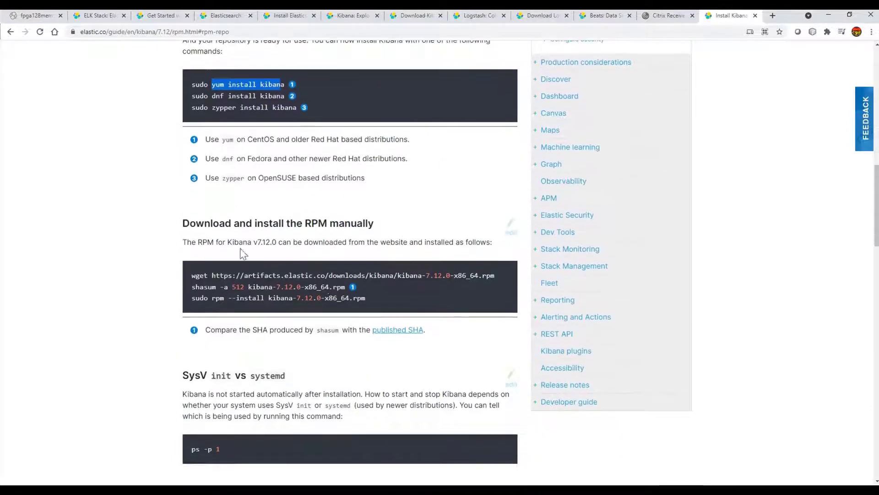
scroll(274, 269, "up", 3)
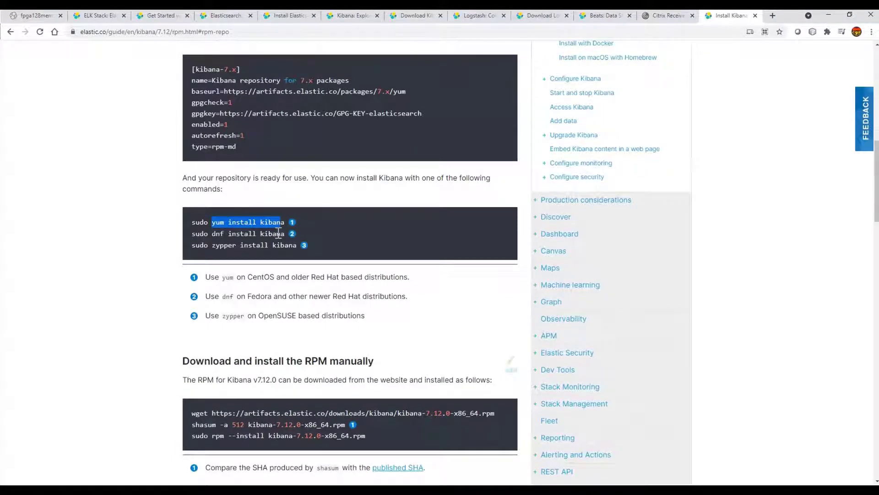
left_click_drag(222, 277, 337, 277)
scroll(336, 277, "down", 3)
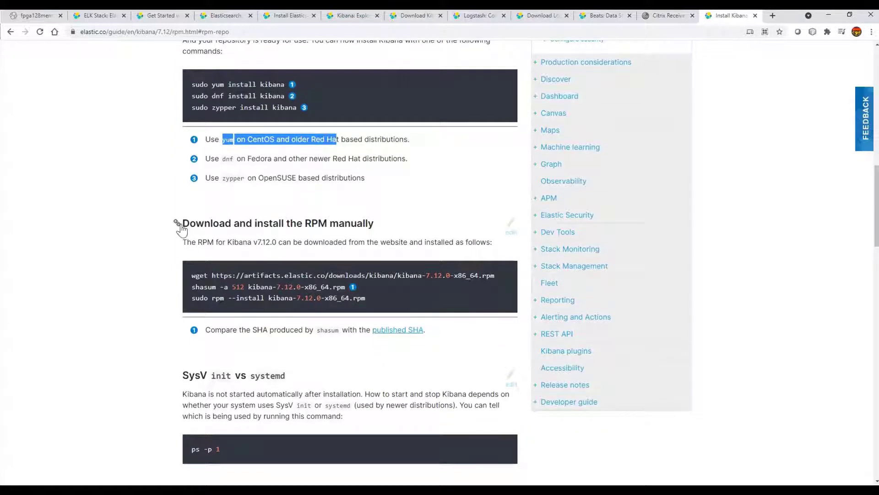
- Copy the wget command for kibana-7.12.0-x86_64.rpm and switch to the fpga128mem52 session in MobaXterm
left_click_drag(495, 273, 192, 272)
key("ctrl+c")
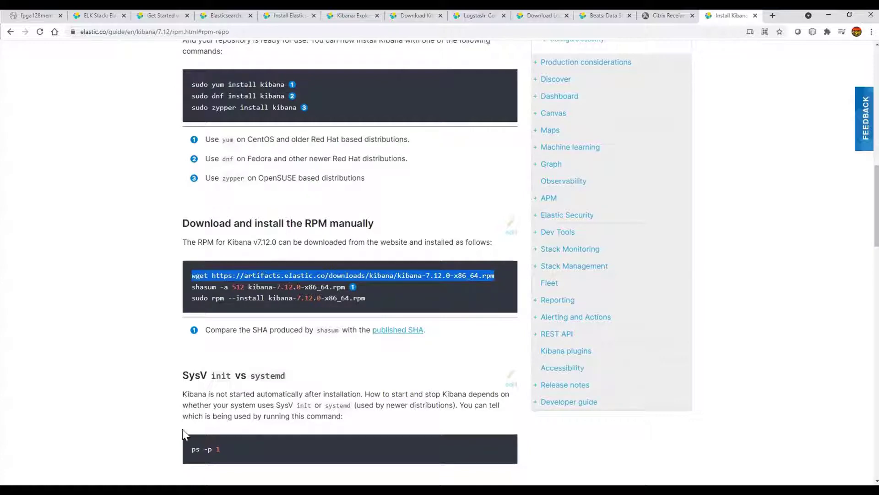
left_click(166, 489)
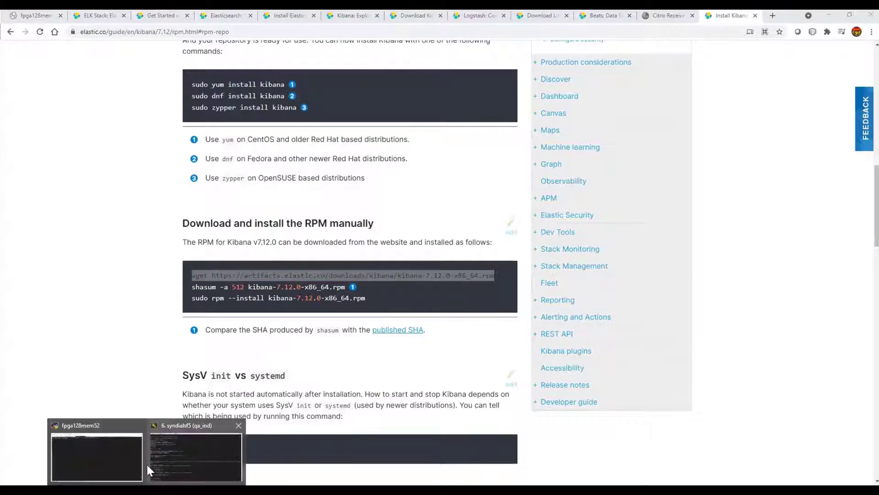
left_click(119, 460)
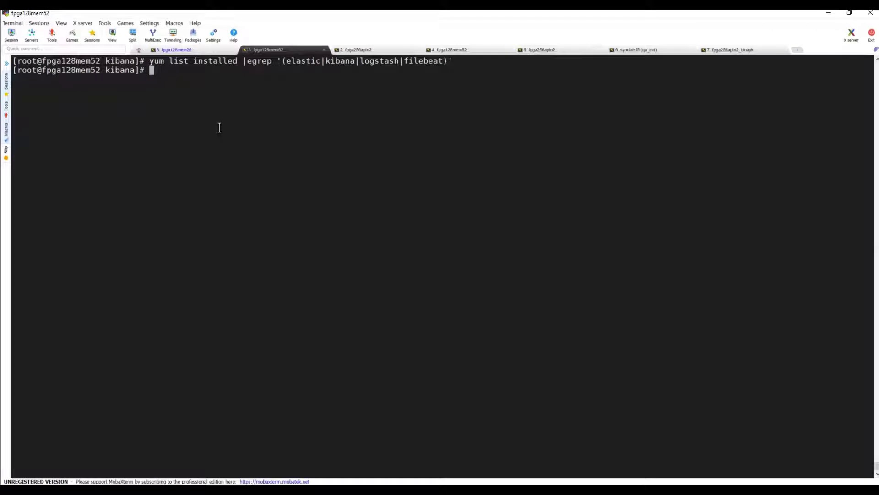
- Rerun the yum check for installed elastic, kibana, logstash and filebeat packages, print the working directory, and clear the terminal
key("Up")
key("Return")
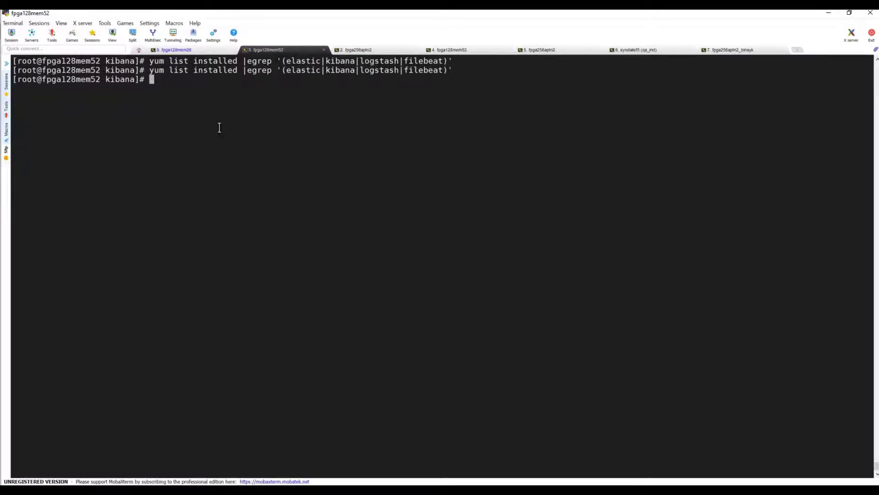
type("pwd")
key("Return")
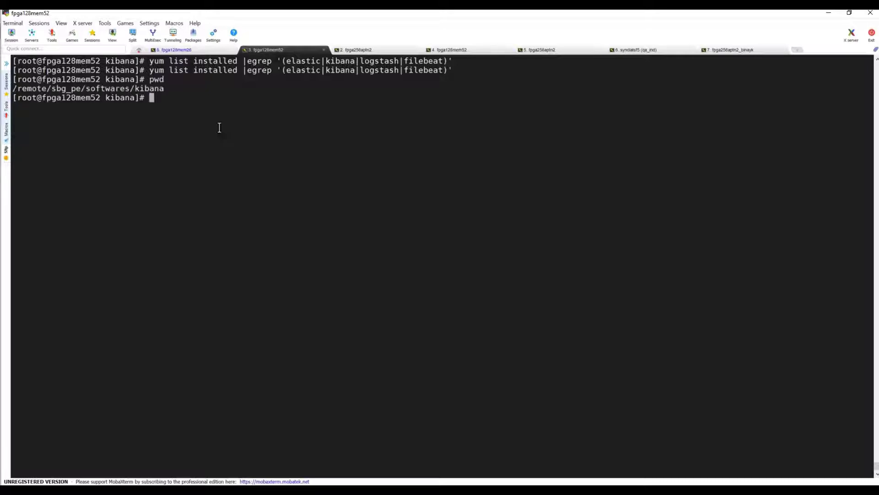
key("ctrl+l")
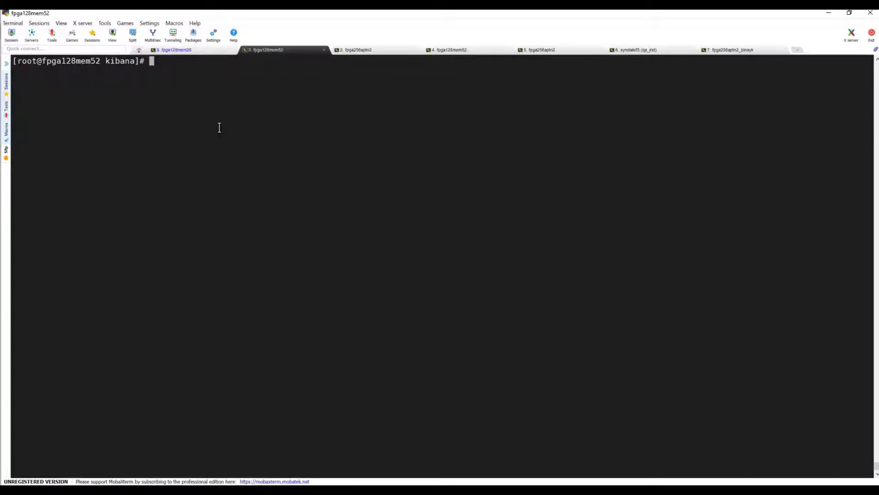
- Create a directory named downloads inside the kibana folder and change into it
type("mkdir downloads")
key("Return")
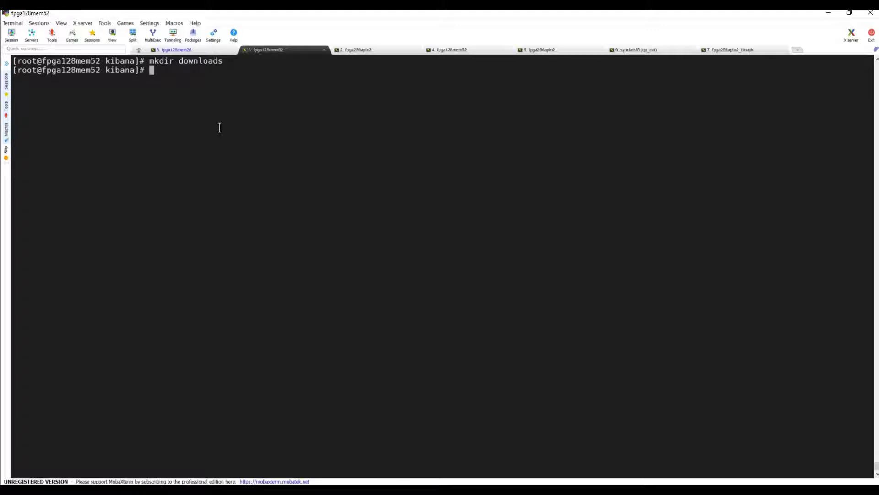
type("cd do")
key("Tab")
key("Return")
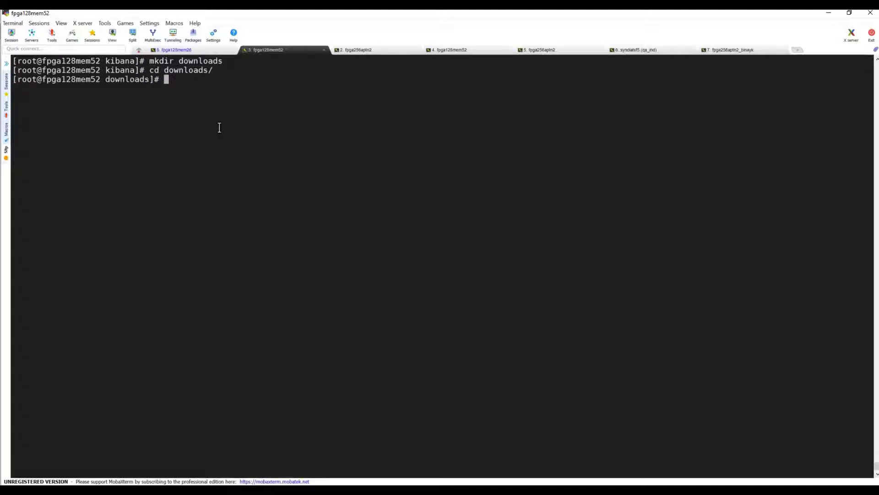
- Download kibana-7.12.0-x86_64.rpm with the copied wget command and compute its SHA-512 checksum using the guide's shasum command
right_click(220, 127)
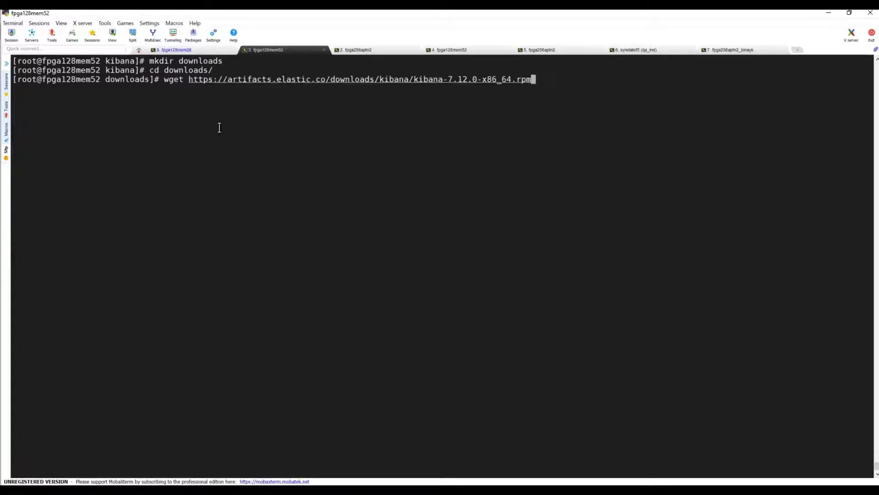
key("Return")
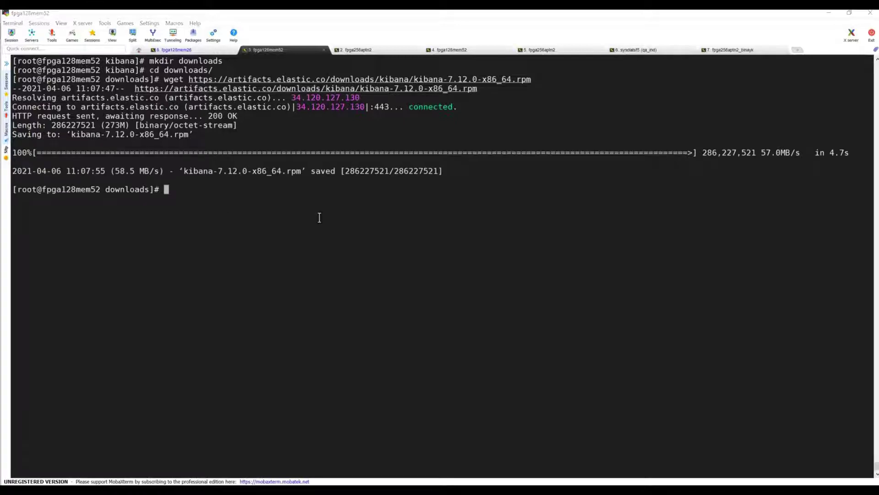
key("alt+Tab")
left_click_drag(192, 287, 345, 287)
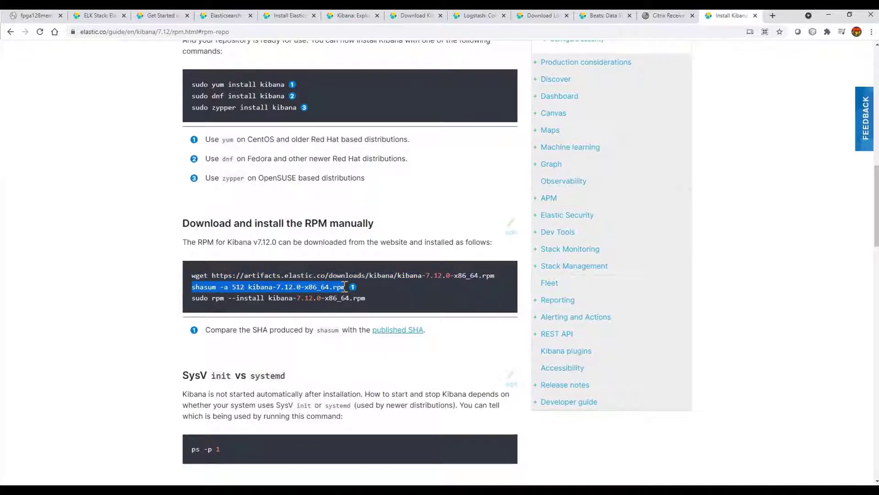
key("ctrl+c")
key("alt+Tab")
right_click(473, 270)
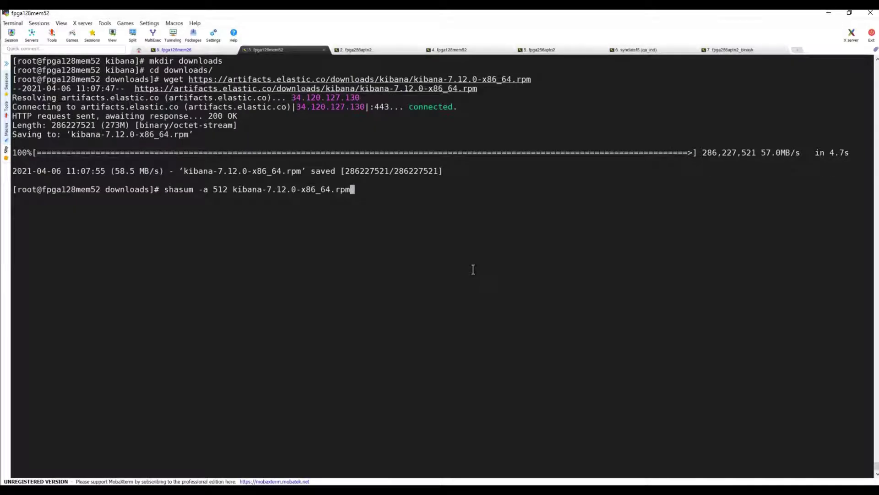
key("Return")
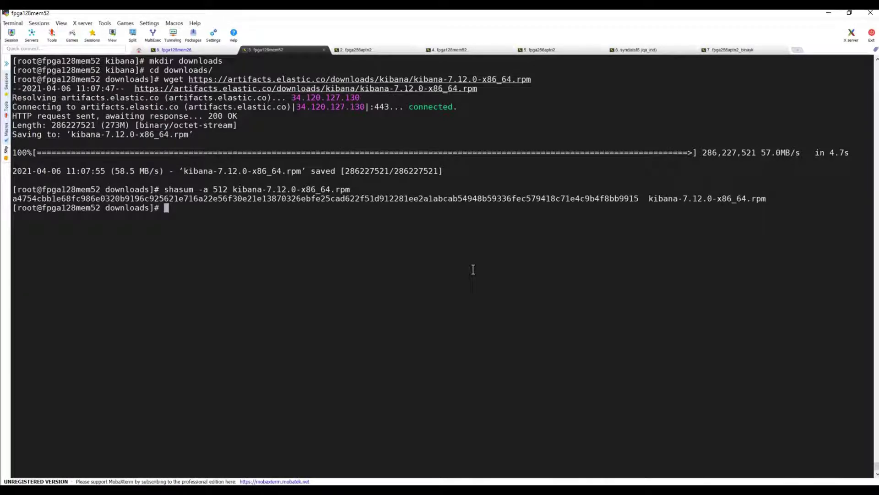
- Copy the RPM install command from the guide without sudo and run rpm --install kibana-7.12.0-x86_64.rpm in the terminal
key("alt+Tab")
left_click_drag(211, 298, 388, 300)
key("alt+Tab")
right_click(388, 300)
key("Return")
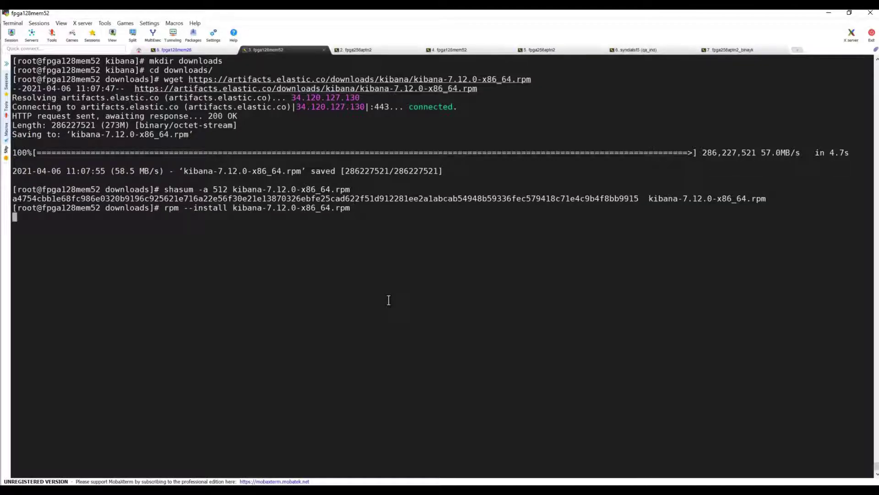
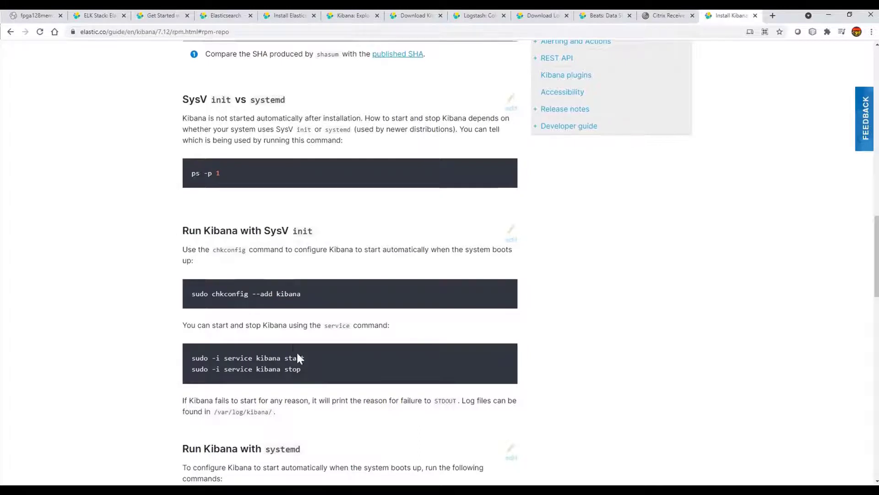
- Copy chkconfig --add kibana from the guide's SysV init section and run it in the terminal to enable Kibana at boot
scroll(296, 351, "down", 2)
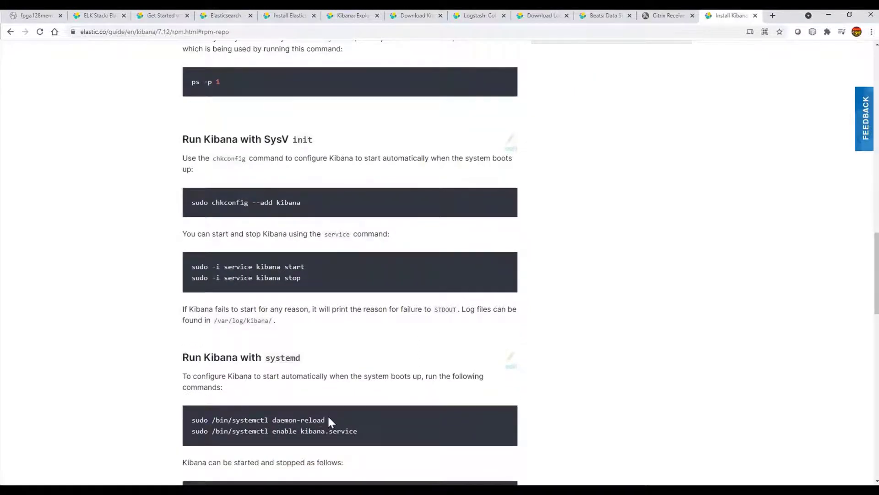
left_click_drag(305, 267, 224, 271)
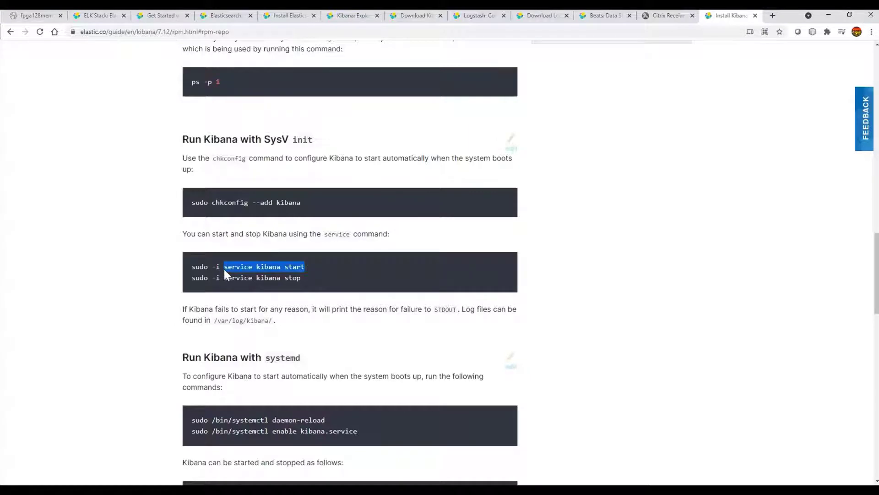
key("alt+Tab")
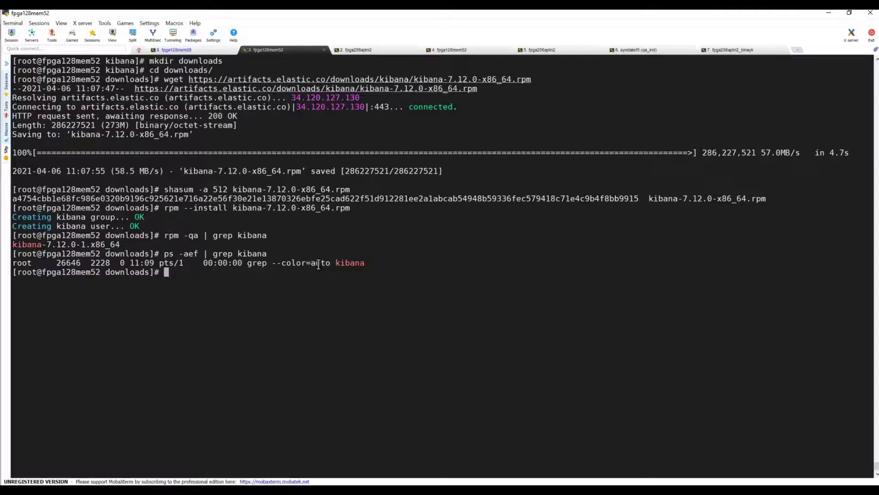
key("alt+Tab")
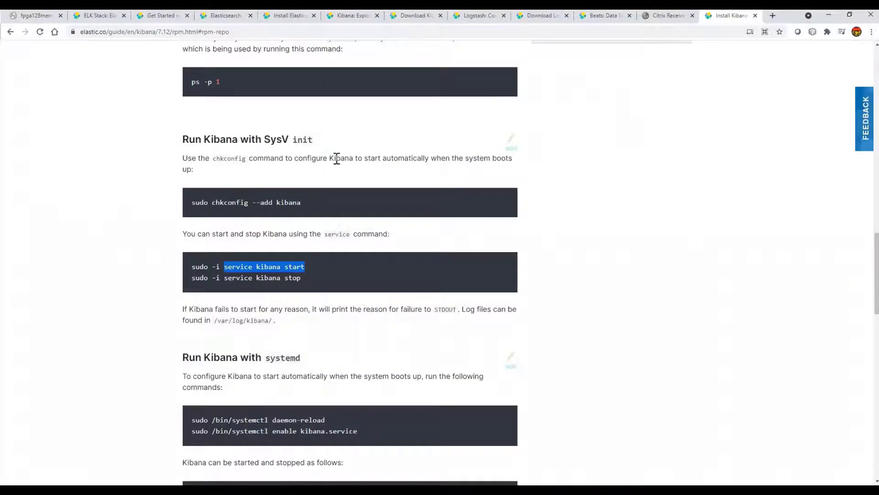
left_click_drag(364, 158, 395, 169)
left_click(334, 215)
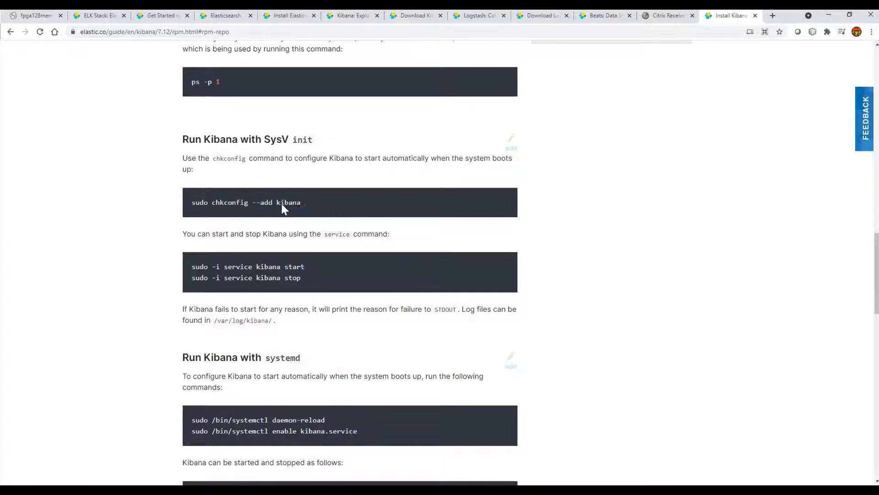
key("ctrl+c")
key("alt+Tab")
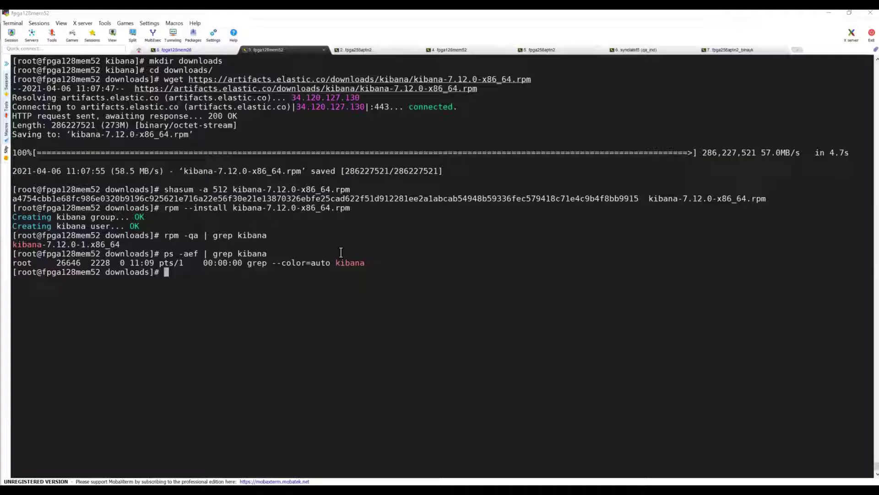
right_click(386, 279)
key("Return")
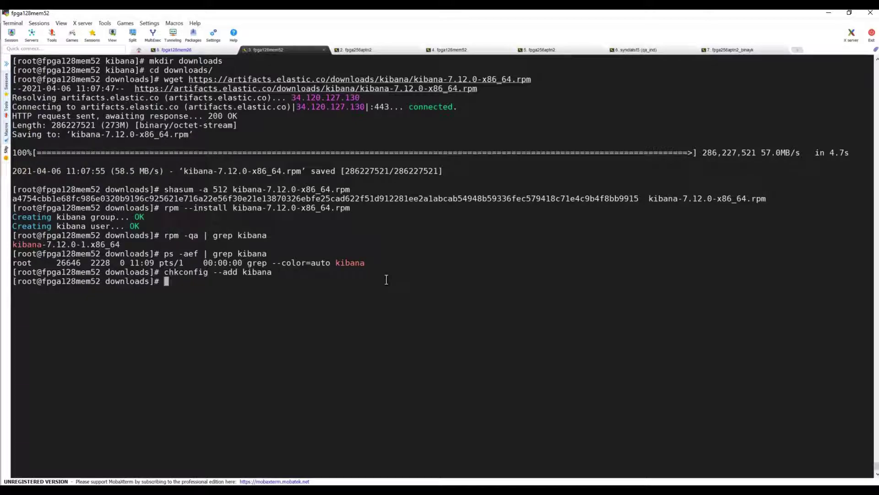
- Copy service kibana start from the guide and run it in the terminal to start Kibana
key("alt+Tab")
left_click_drag(304, 266, 224, 269)
key("ctrl+c")
key("alt+Tab")
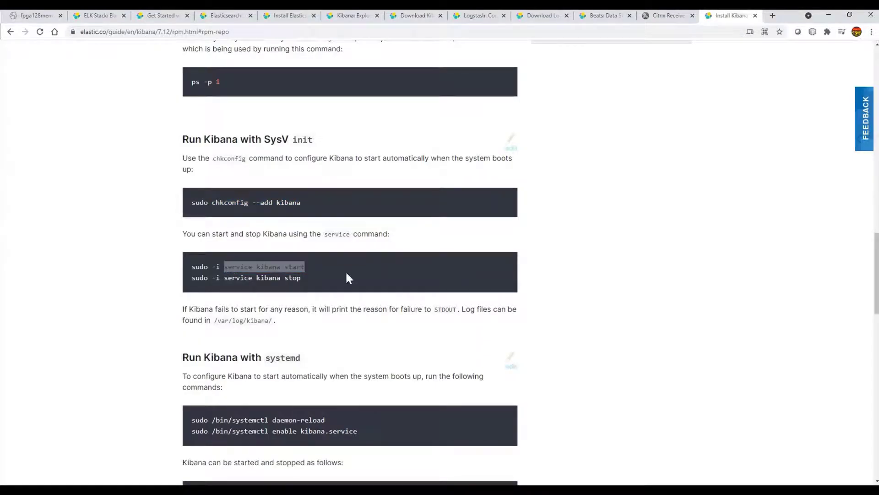
right_click(375, 282)
key("Return")
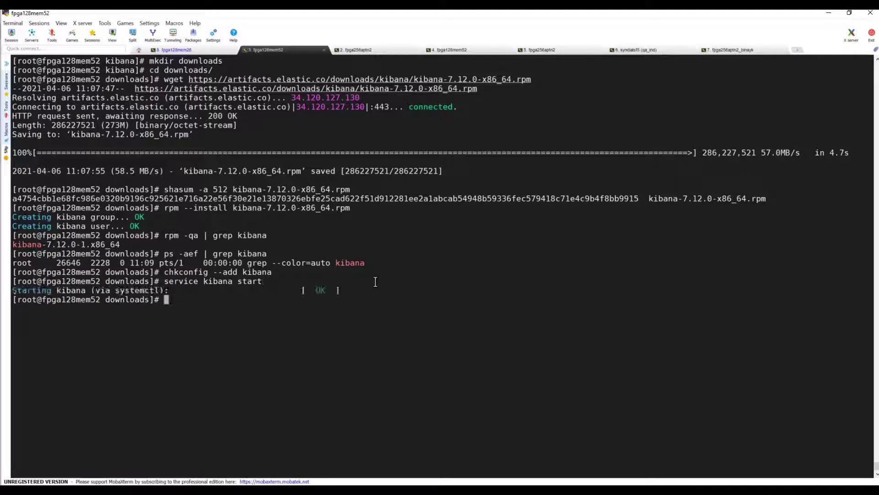
- Check the Kibana service state by changing the previous command to service kibana status and running it
key("Up")
key("BackSpace")
key("BackSpace")
key("BackSpace")
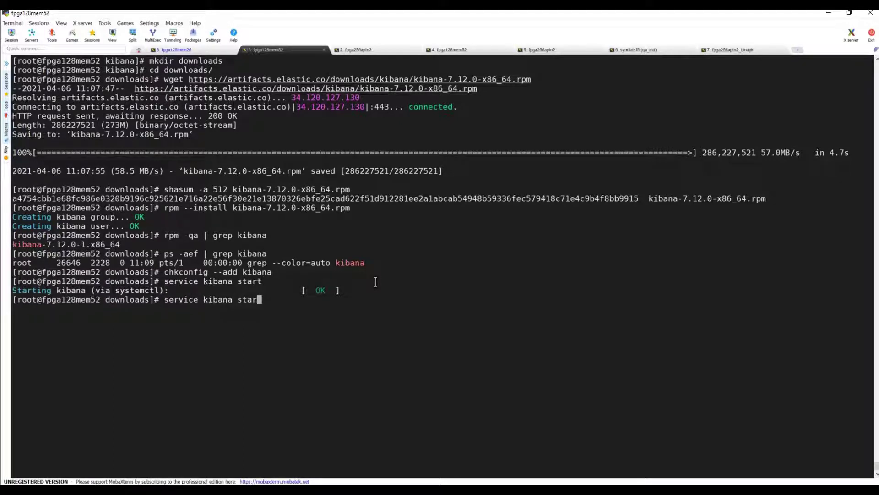
type("atus")
key("Return")
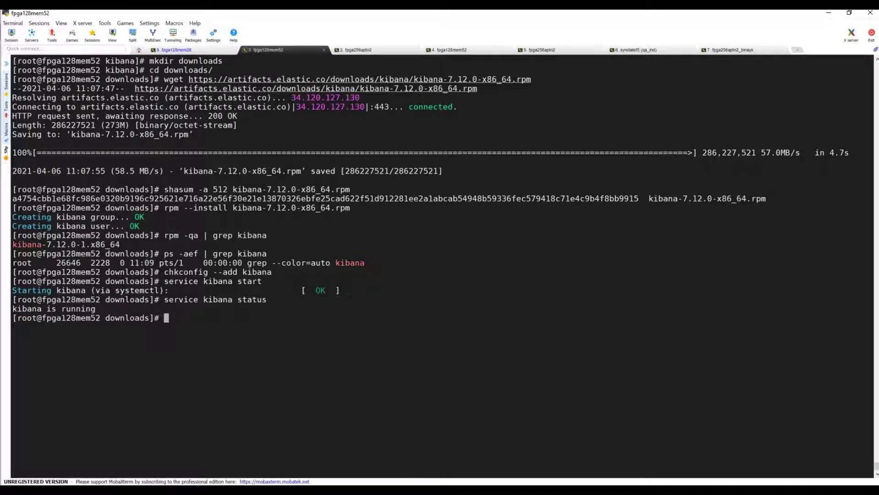
- Switch to the browser's fpga128mem52 page and shorten its address to fpga128mem52:5601 to load Kibana
key("alt+Tab")
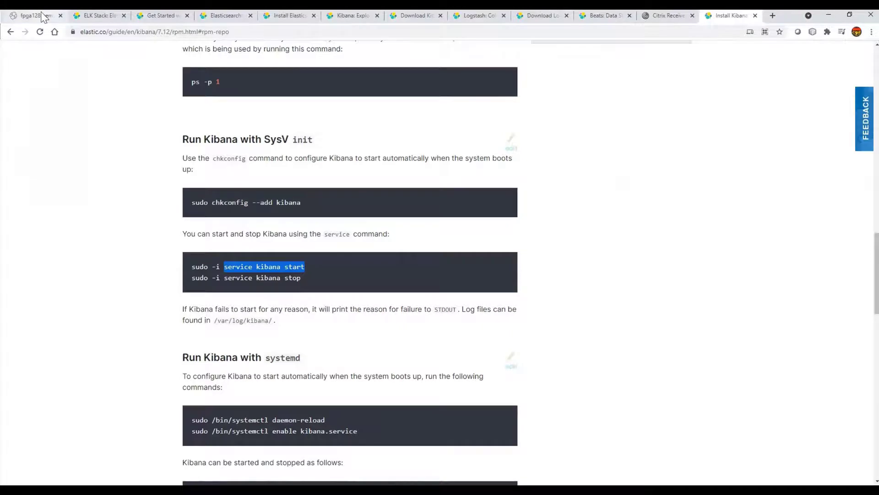
left_click(44, 18)
left_click_drag(140, 31, 636, 59)
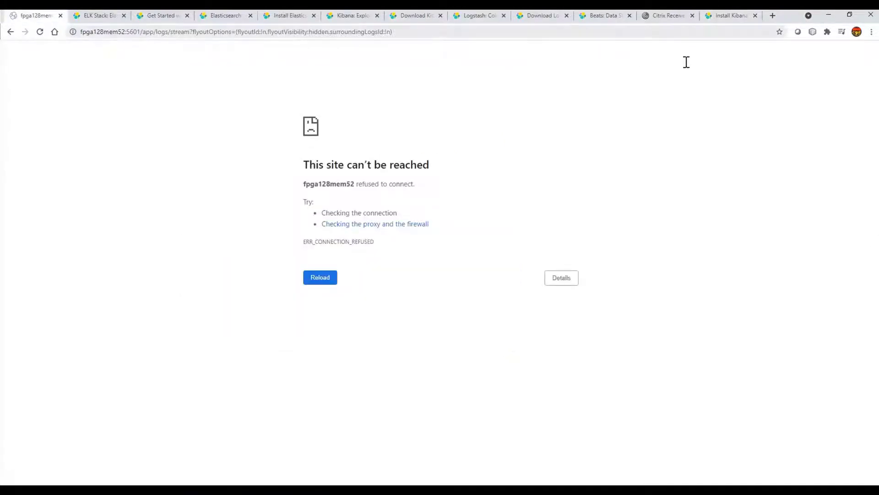
key("BackSpace")
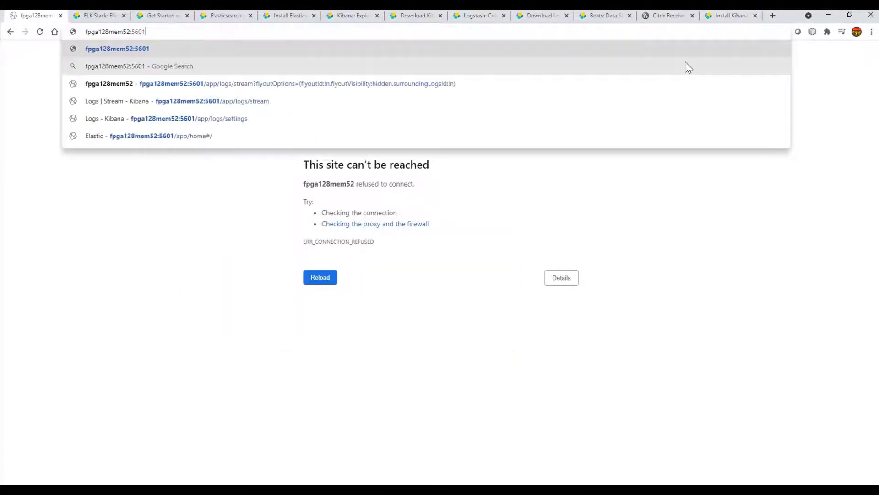
key("Return")
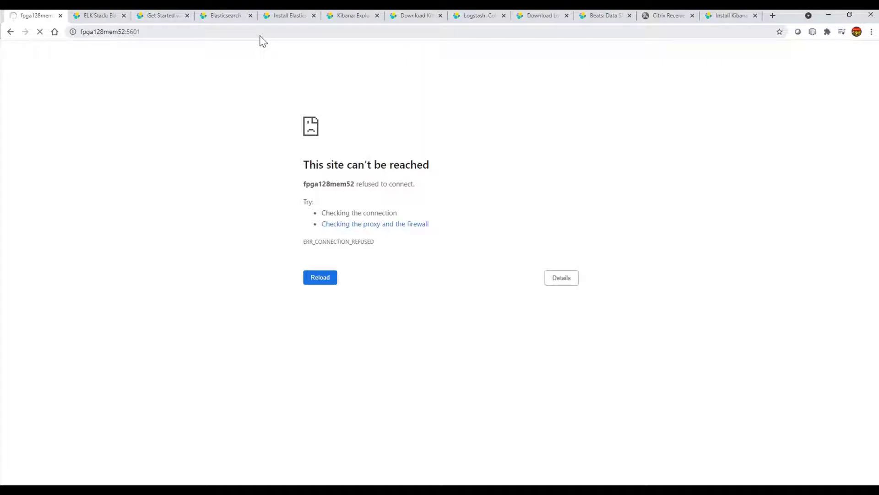
- Retry fpga128mem52:5601 with a trailing slash, recheck the terminal output, and reload the browser page
left_click(276, 36)
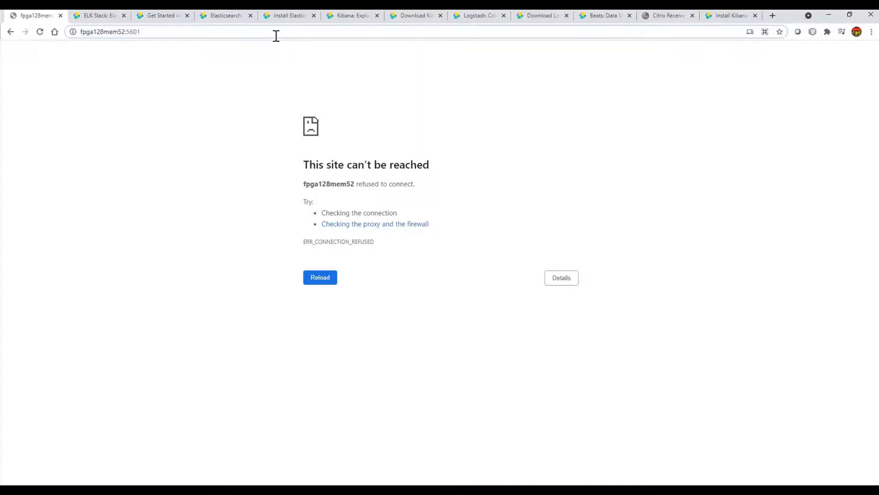
type("/")
key("Delete")
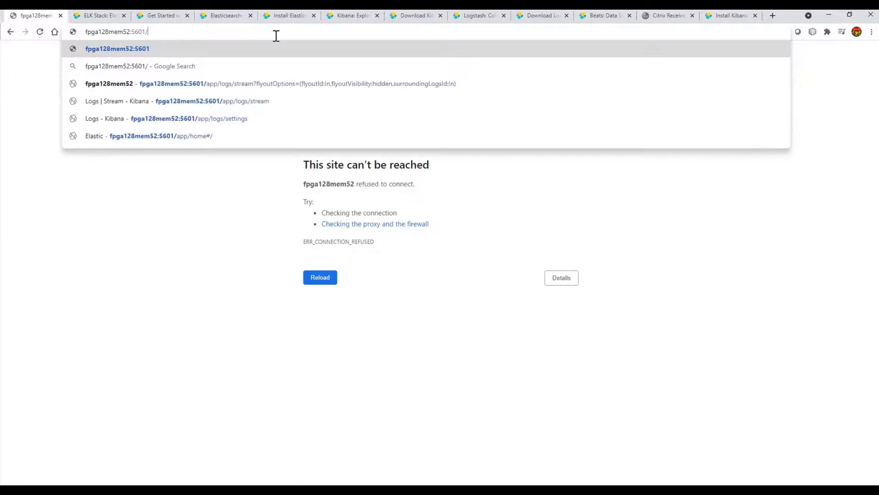
key("Return")
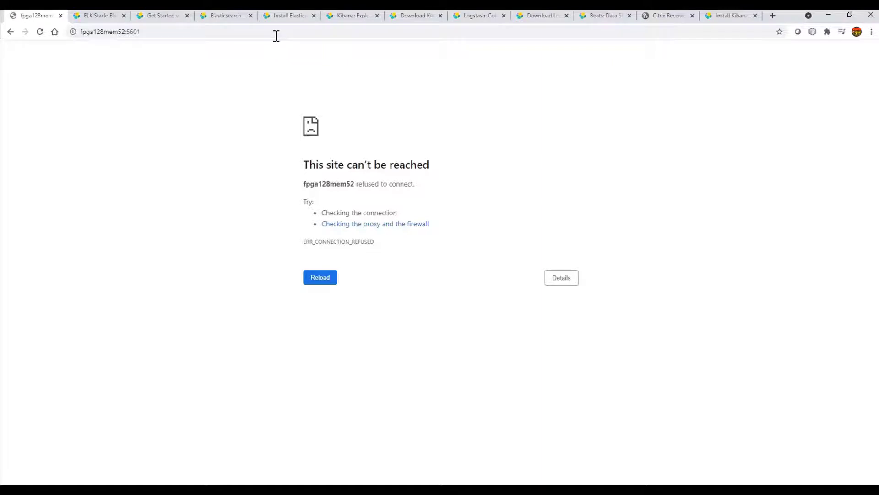
left_click(276, 32)
key("alt+Tab")
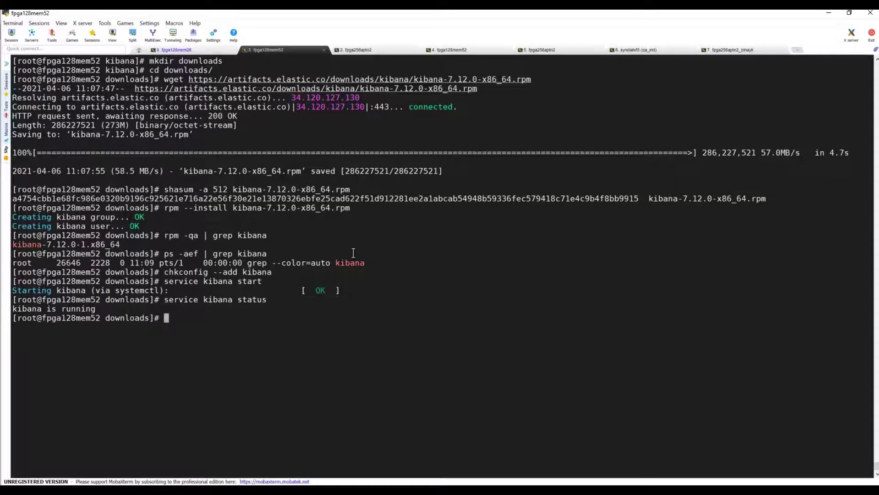
key("alt+Tab")
key("F5")
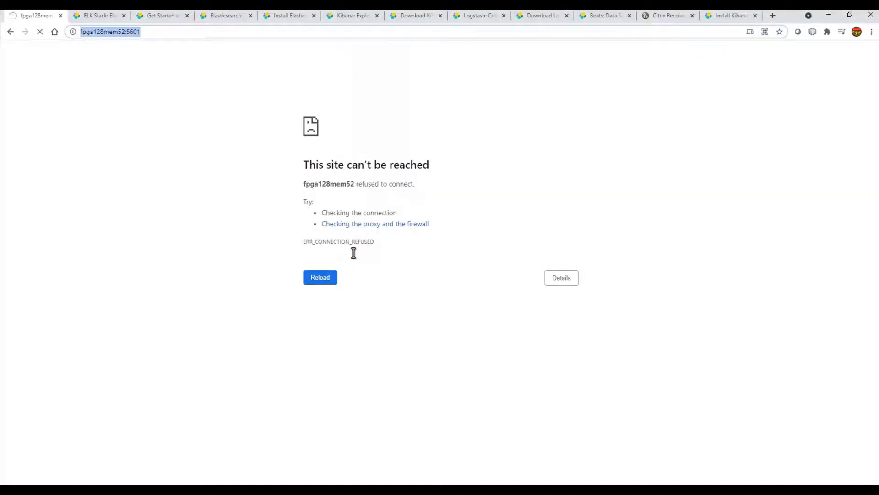
key("alt+Tab")
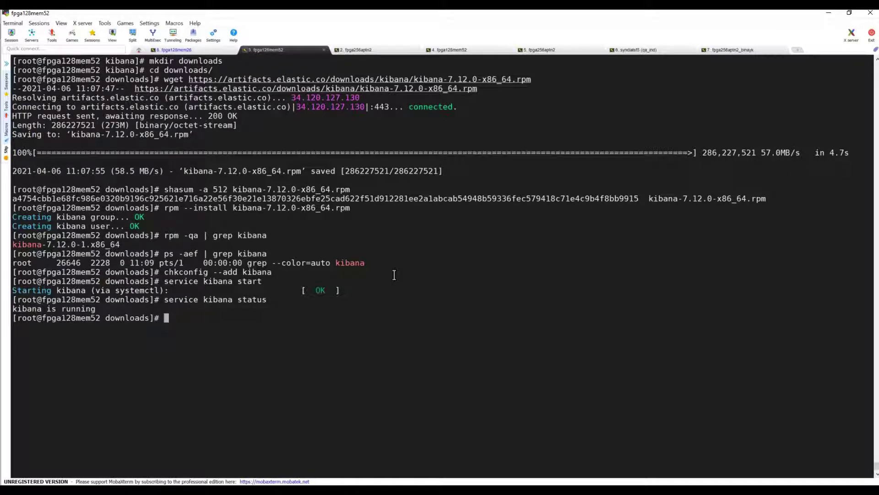
- Return to the MobaXterm terminal and open /etc/kibana/kibana.yml in vi
key("alt+Tab")
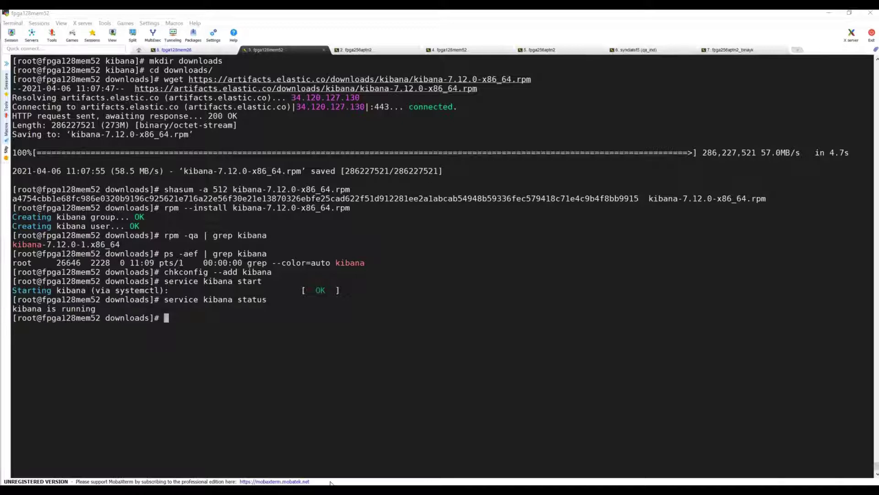
type("vi /etc/kibana/kibana.yml")
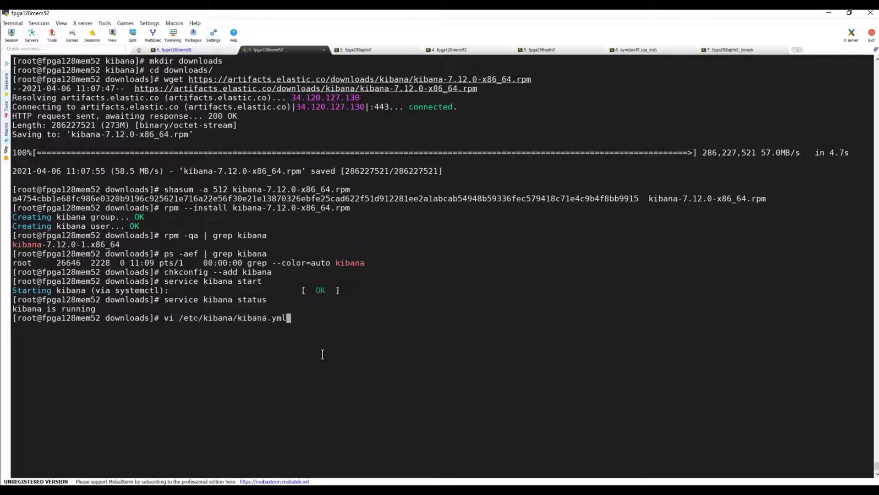
key("Return")
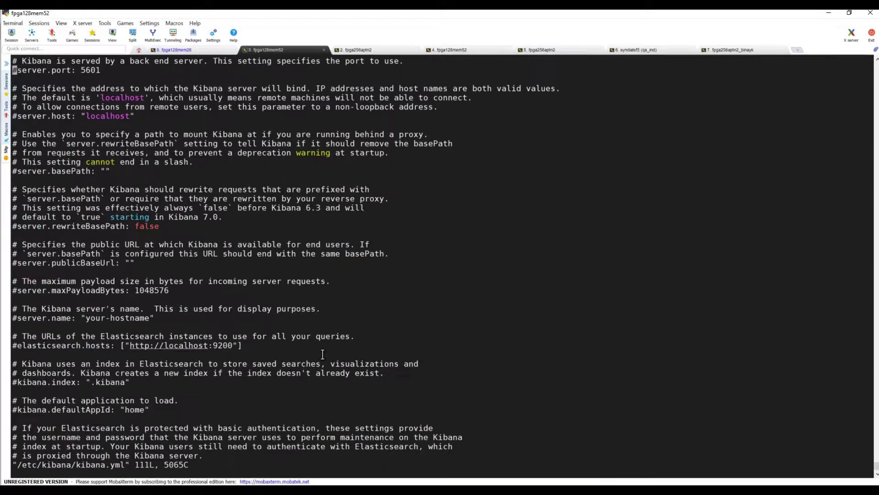
- Examine the server, Elasticsearch, SSL and logging settings throughout kibana.yml, then return to the server port and host settings
key("Page_Down")
key("Down")
key("Down")
key("Down")
key("Down")
key("Down")
key("Down")
key("Down")
key("Down")
key("Down")
key("Down")
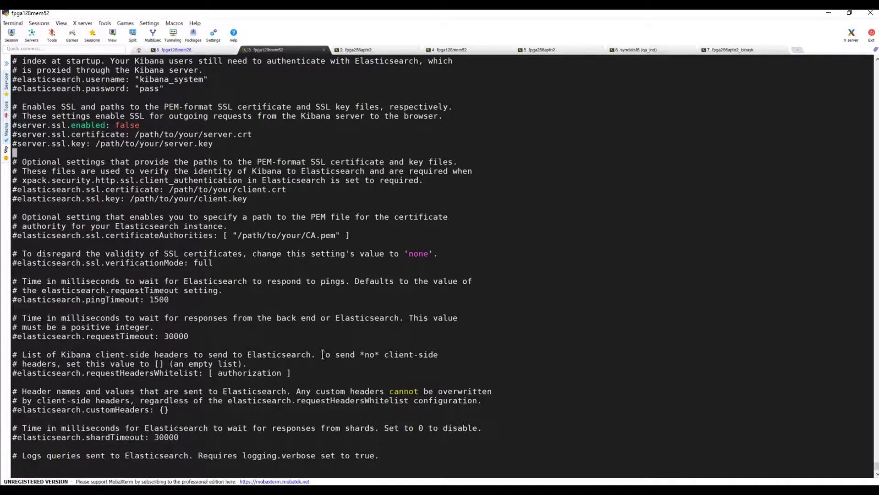
key("Page_Down")
key("Down")
key("Down")
key("Down")
key("Down")
key("Down")
key("Down")
key("Down")
key("Down")
key("Down")
key("Down")
key("Down")
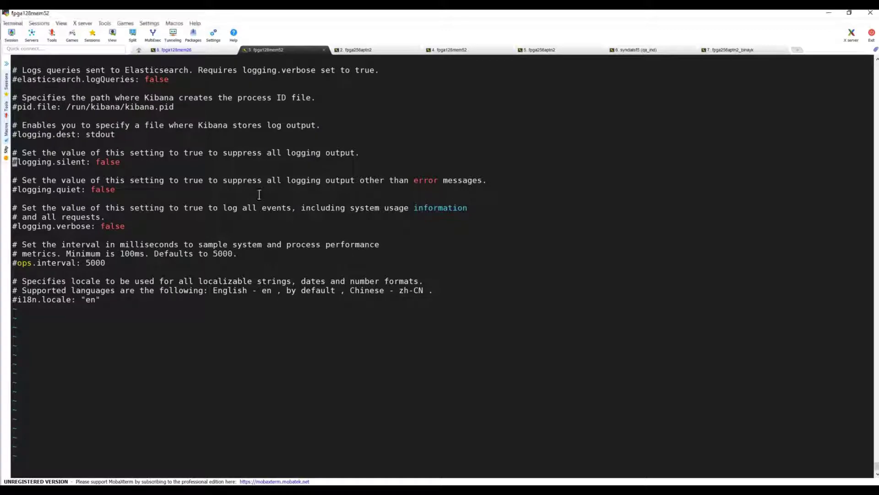
key("Page_Up")
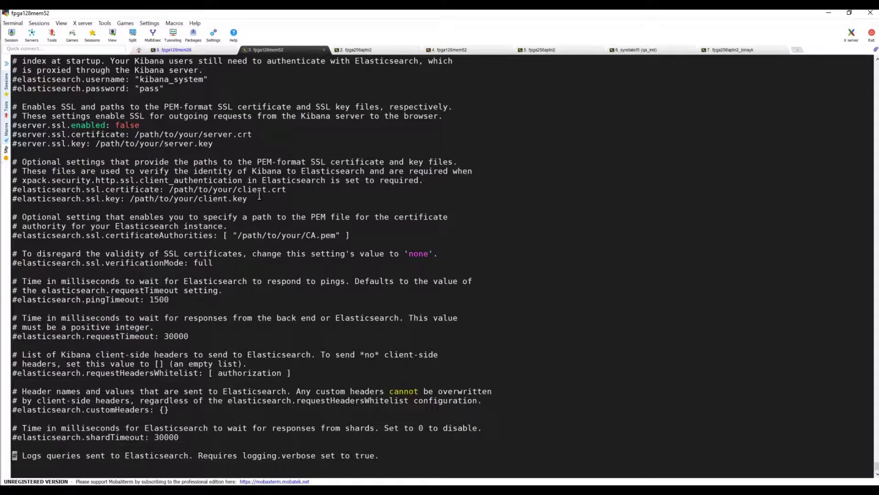
key("Page_Up")
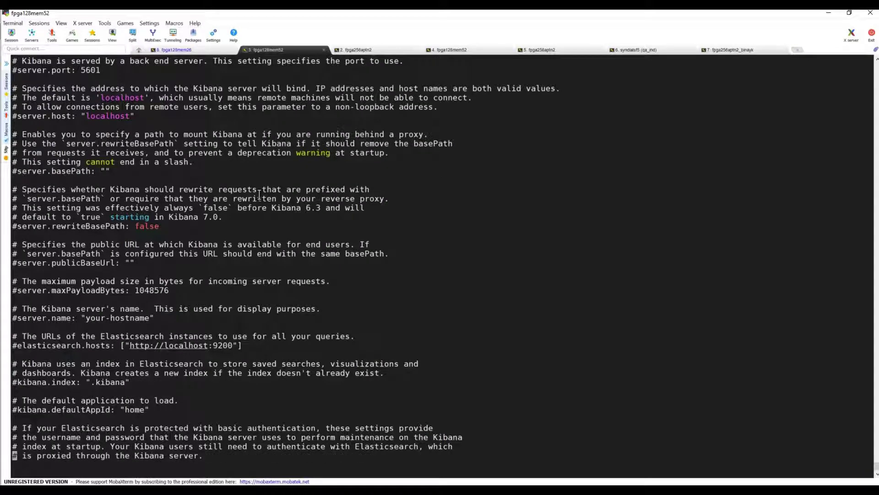
- Look back over the server settings at the start of kibana.yml and quit vi without saving
key("Up")
key("Up")
key("Up")
key("Up")
key("Up")
key("Up")
key("Up")
key("Up")
key("Up")
key("Up")
key("Up")
key("Up")
key("Up")
key("Up")
key("Up")
key("Up")
key("Up")
key("Up")
key("Up")
key("Up")
key("Up")
key("Up")
key("Up")
key("Up")
key("Up")
key("Up")
key("Up")
key("Up")
key("Up")
key("Up")
key("Up")
key("Up")
key("Up")
key("Up")
key("Up")
key("Up")
key("Up")
key("Up")
type(":q!")
key("Return")
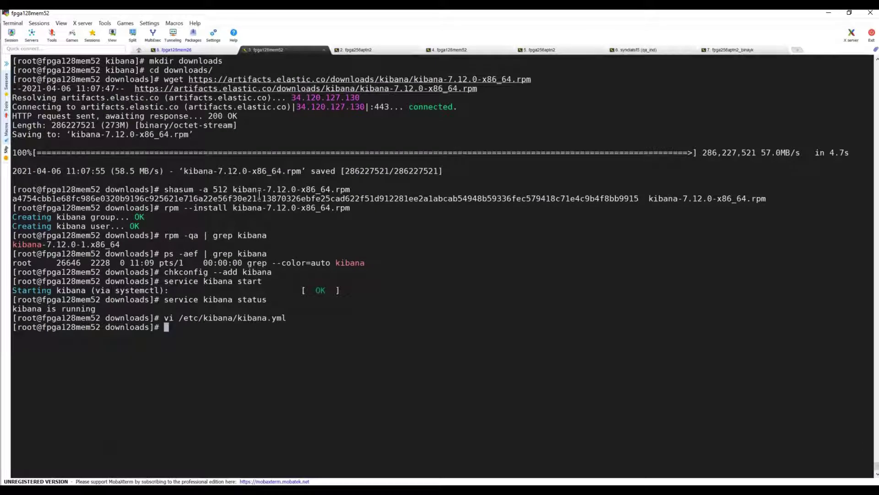
- Compare ../configs/kibana/kibana.yml with /etc/kibana/kibana.yml in vimdiff
type("cp ../co")
key("Tab")
type("k")
key("Tab")
type("k")
key("Tab")
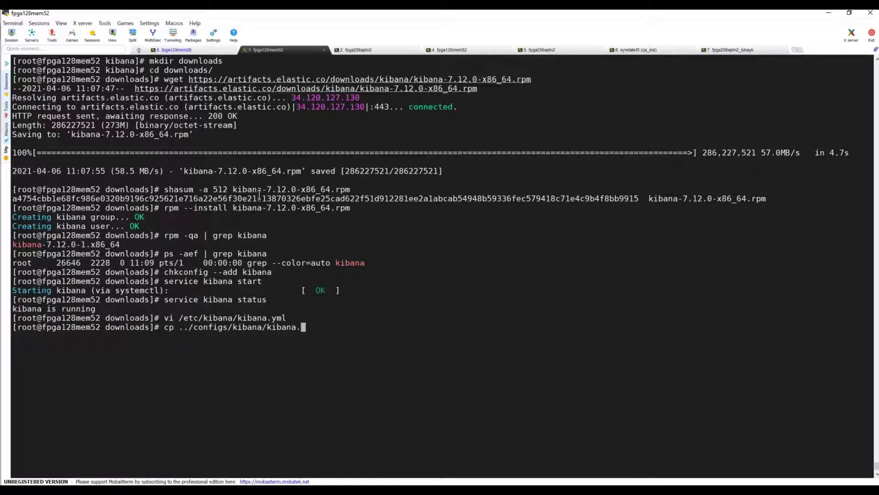
type("y")
key("Tab")
key("Home")
key("Delete")
key("Delete")
type("vimdiff")
key("End")
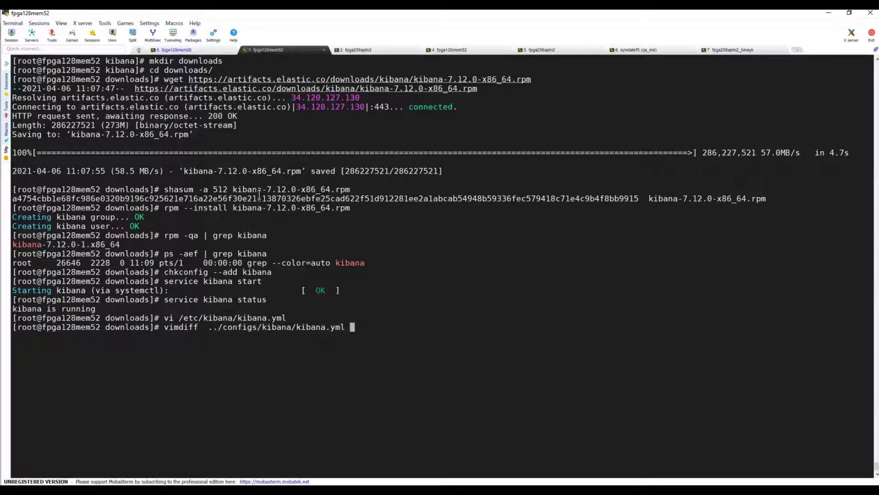
double_click(211, 315)
right_click(210, 316)
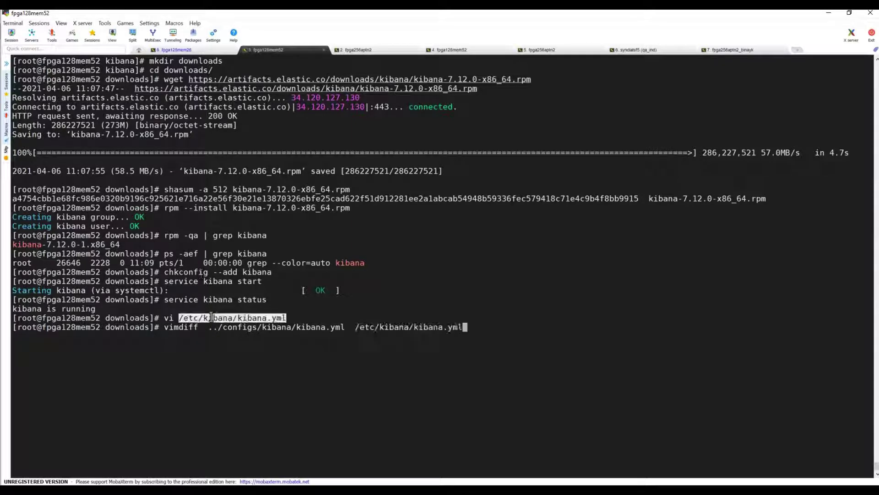
key("Return")
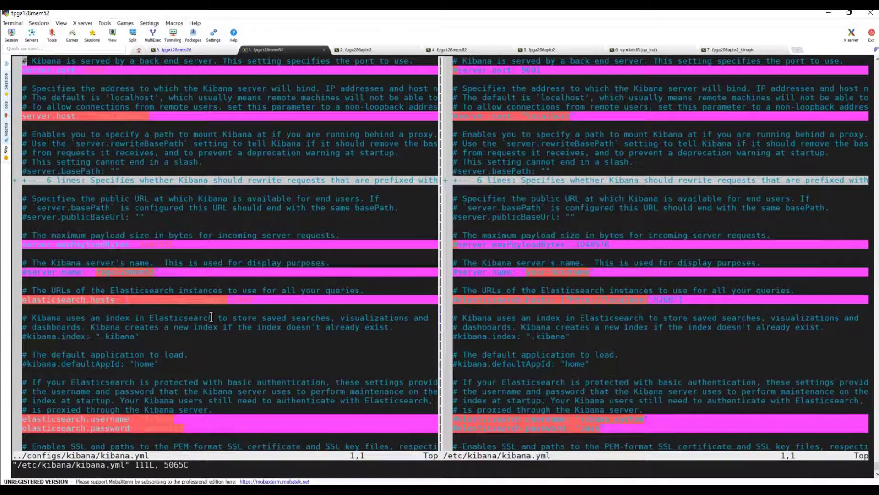
- Examine the differing server and Elasticsearch credential lines in both kibana.yml files, then close the comparison
key("Down")
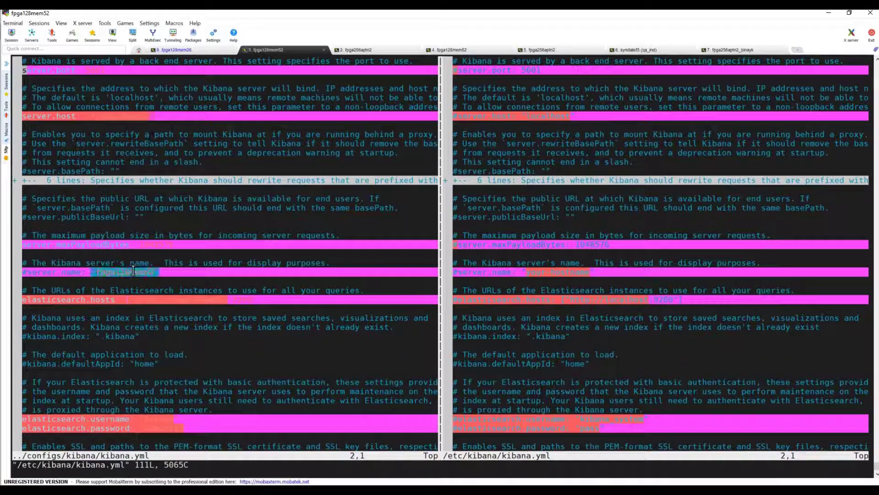
triple_click(163, 430)
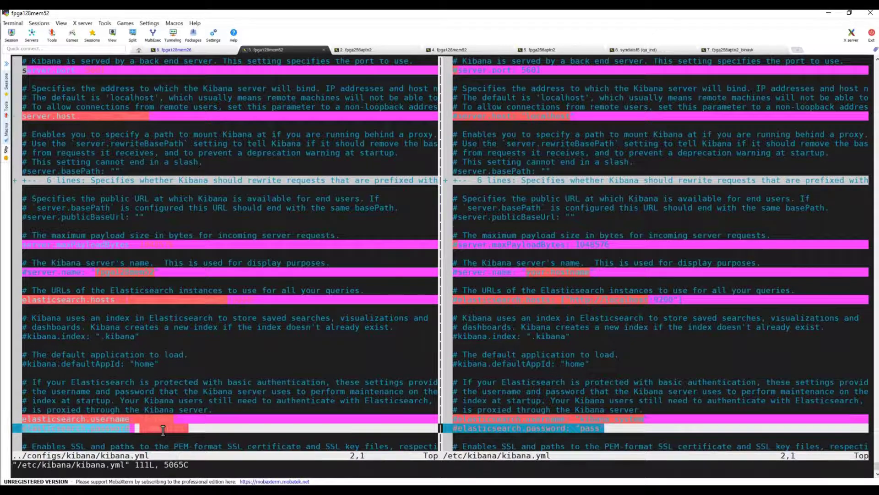
scroll(162, 429, "down", 15)
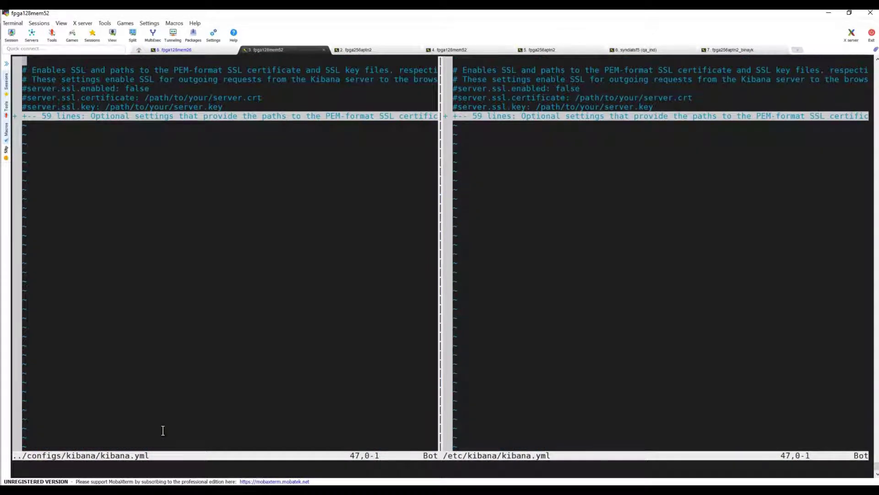
type(":wq")
key("Return")
type(":q")
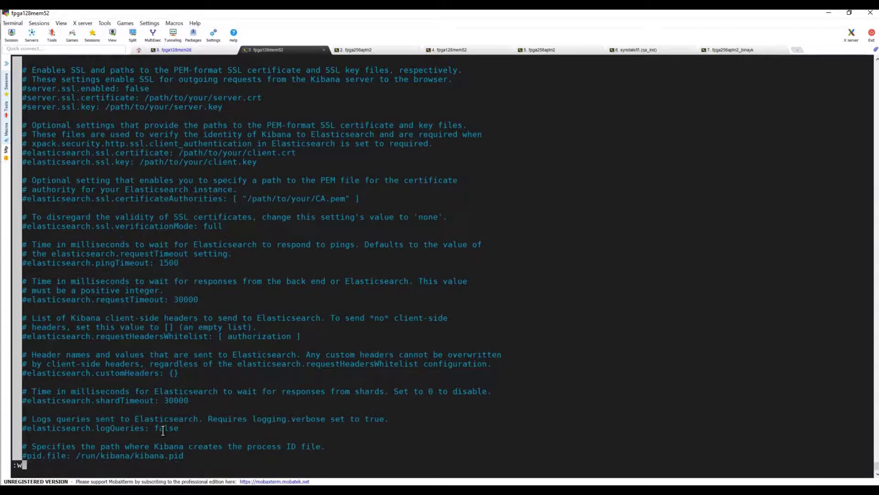
key("Return")
- Copy ../configs/kibana/kibana.yml over /etc/kibana/kibana.yml and agree to overwrite the existing file
key("Up")
key("Home")
key("Delete")
key("Delete")
key("Delete")
key("Delete")
key("Delete")
key("Delete")
key("Delete")
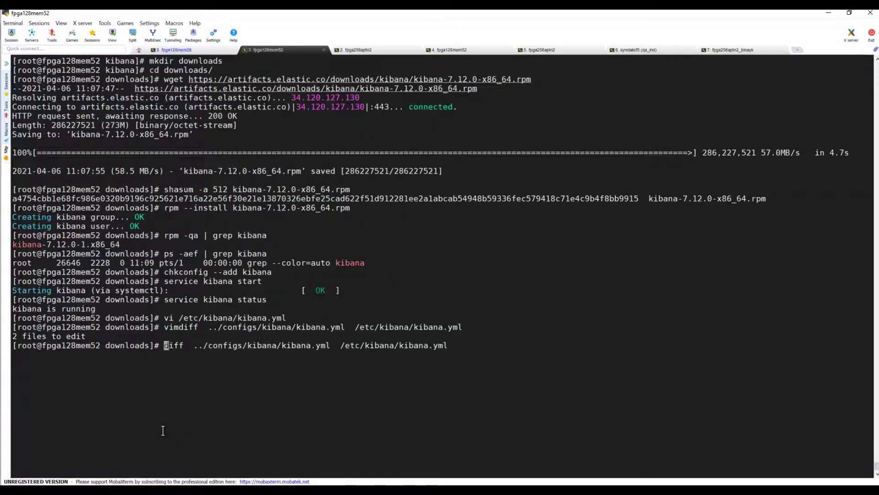
type("cp -")
key("BackSpace")
key("Return")
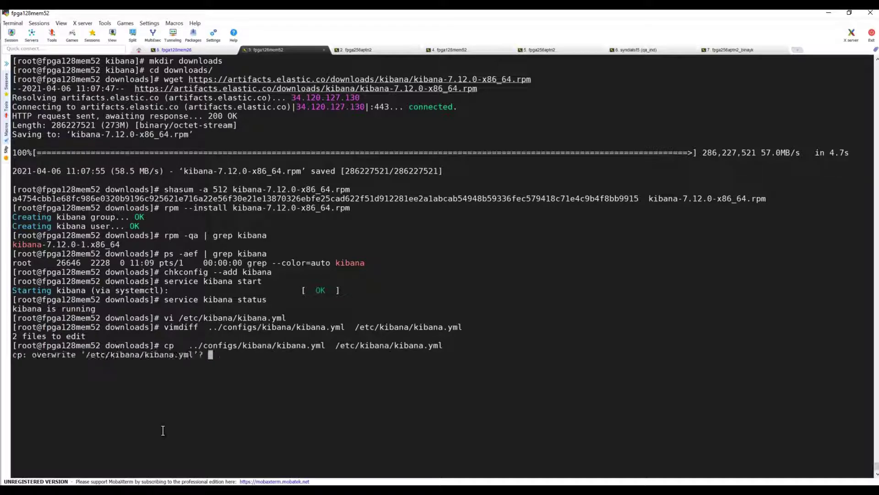
type("y")
key("Return")
- Open the replaced /etc/kibana/kibana.yml in vi and check its server.host, server.port and elasticsearch.hosts lines
type("vi !$")
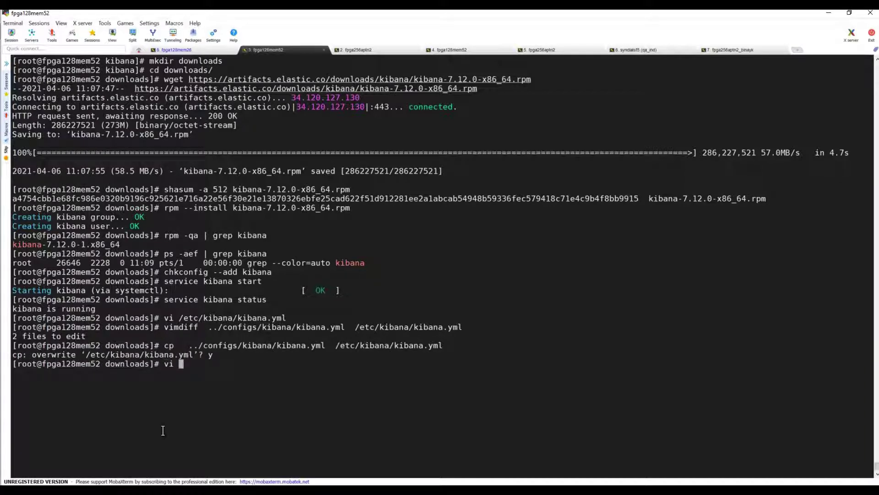
key("Return")
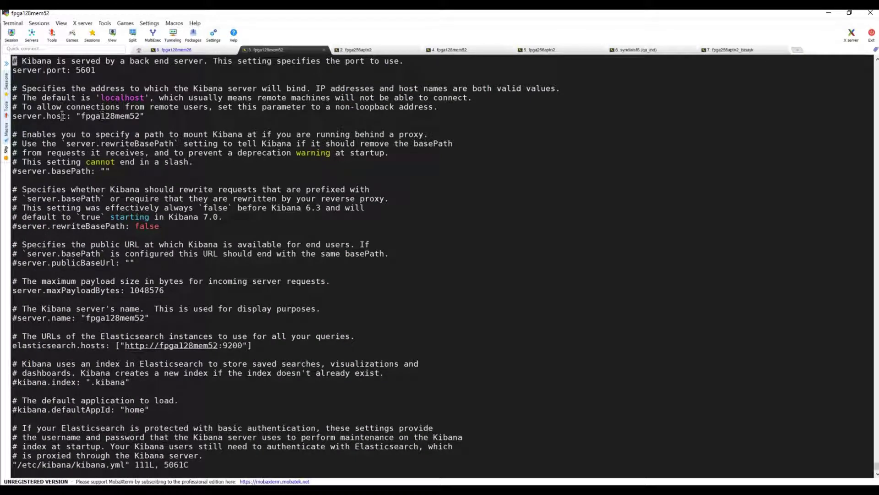
left_click_drag(13, 116, 141, 117)
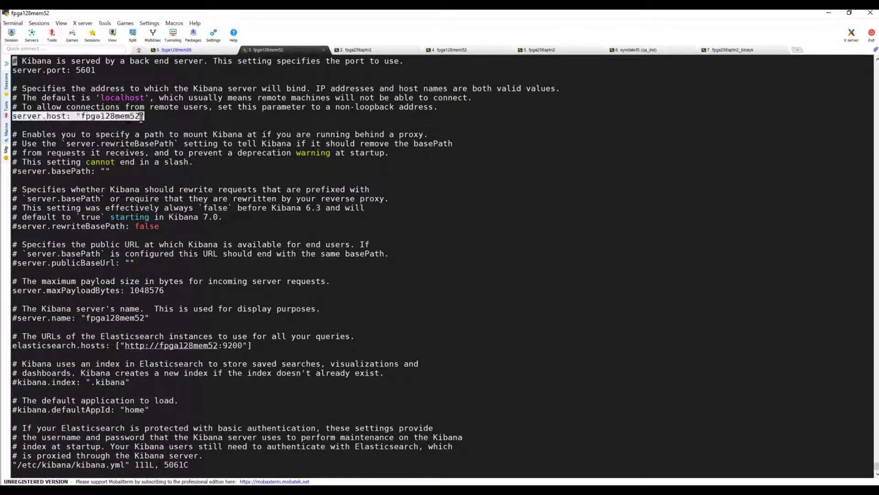
triple_click(85, 70)
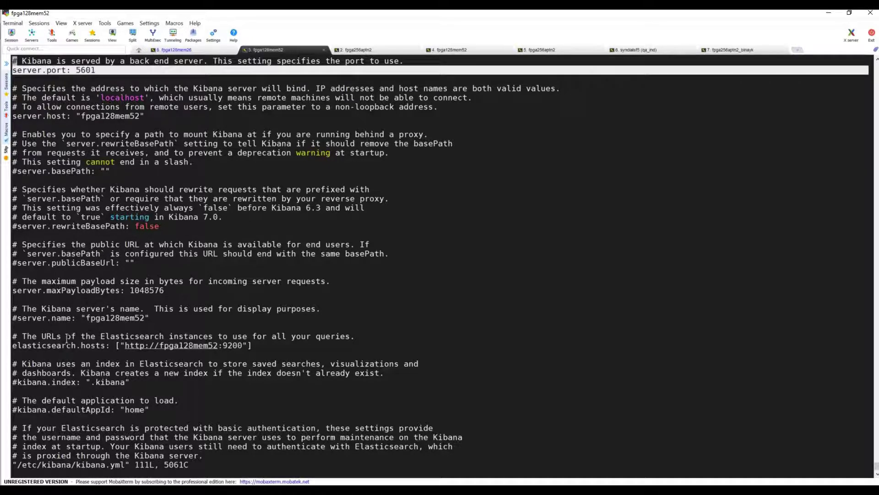
left_click_drag(13, 346, 253, 346)
left_click(366, 306)
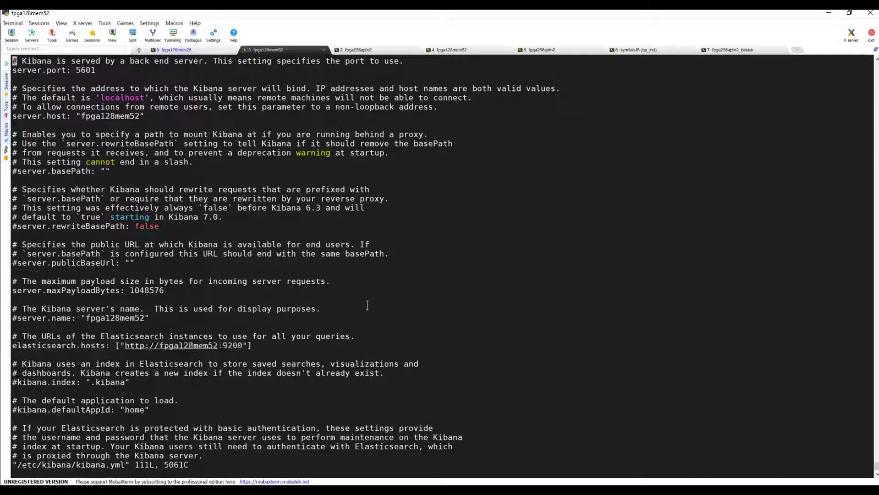
- Examine the elasticsearch.username and elasticsearch.password lines further down in kibana.yml
key("Down")
key("Down")
key("Down")
key("Down")
key("Down")
key("Down")
key("Page_Down")
key("Down")
key("Down")
key("Down")
key("Down")
key("Down")
key("Down")
key("Down")
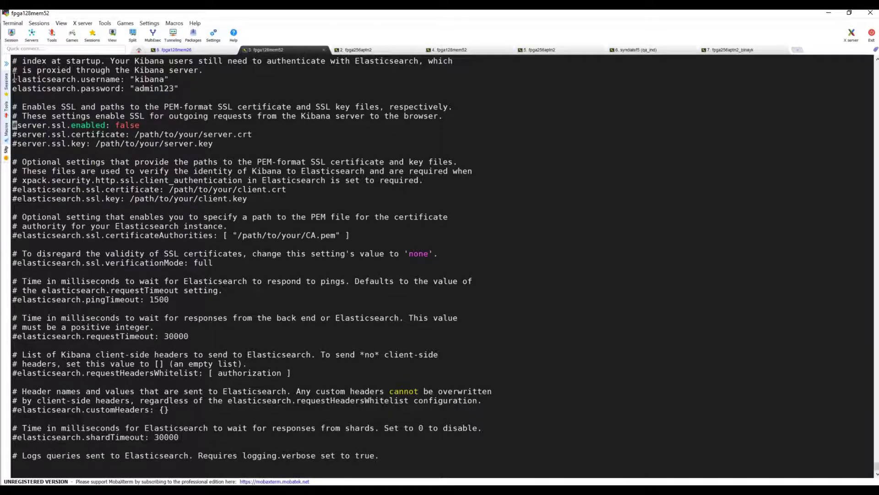
left_click_drag(14, 79, 202, 84)
left_click(309, 94)
- Look through the remaining process ID and logging settings in kibana.yml, then save and quit vi
key("Page_Down")
key("Down")
key("Down")
key("Down")
key("Down")
key("Down")
key("Down")
key("Down")
key("Down")
key("Down")
key("Down")
key("Down")
key("Down")
key("Down")
key("Down")
key("Down")
key("Down")
key("Down")
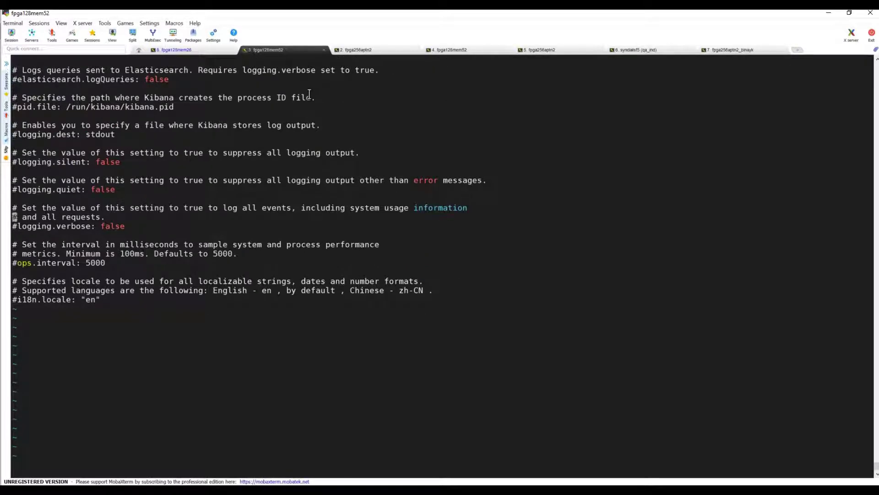
type(":wq!")
key("Return")
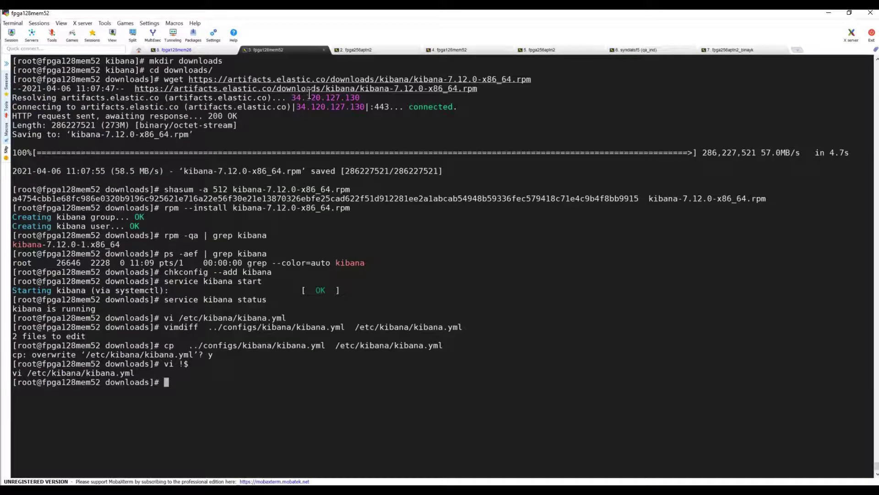
- Stop the kibana service by adapting the earlier status command to service kibana stop
key("Up")
key("Up")
key("Up")
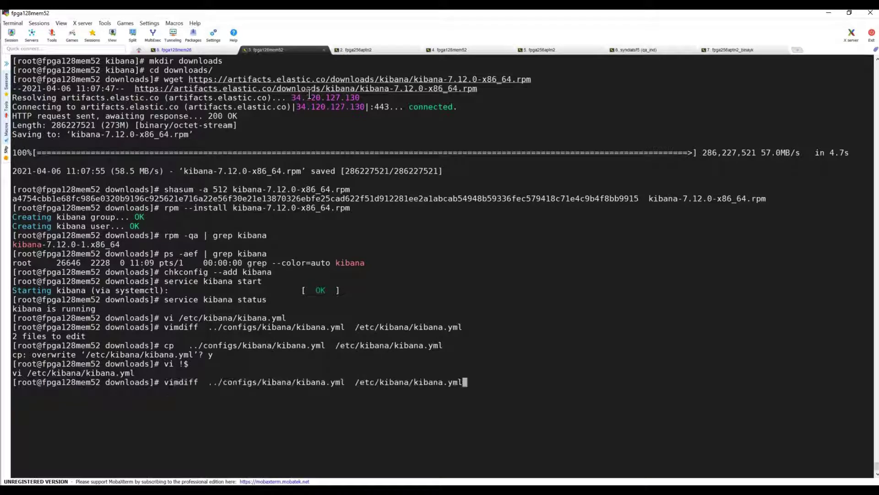
key("Down")
key("Down")
key("Up")
key("Up")
key("Up")
key("Up")
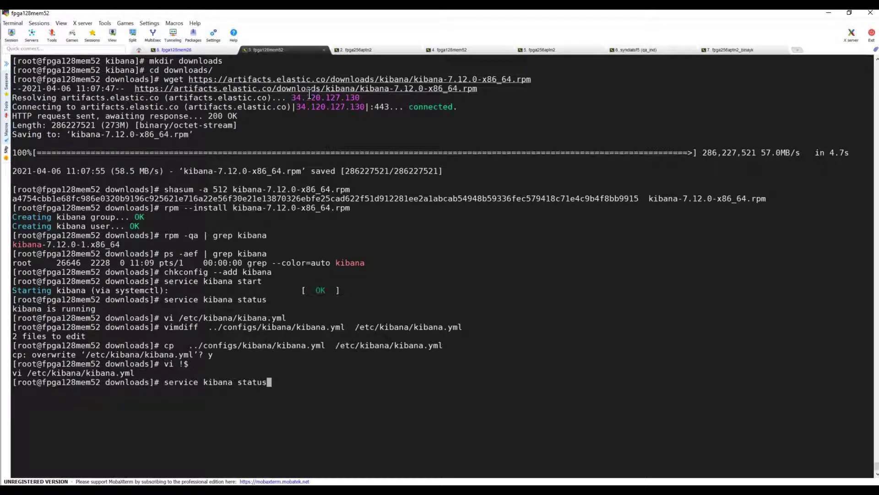
key("BackSpace")
key("BackSpace")
key("BackSpace")
key("BackSpace")
type("op")
key("Return")
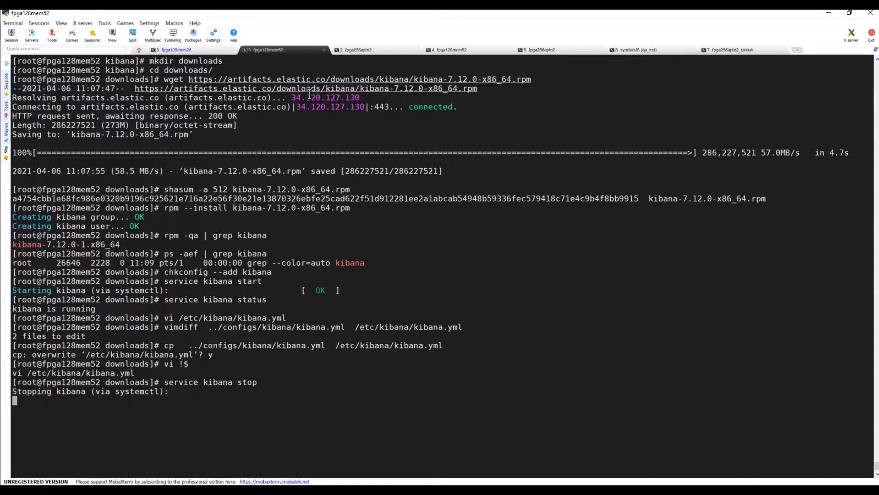
- Start the kibana service again with service kibana start
key("Up")
key("BackSpace")
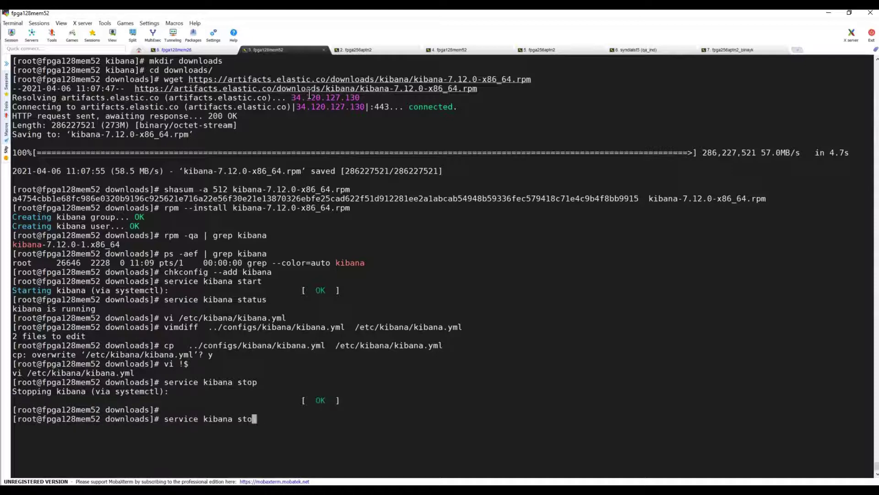
type("art")
key("Return")
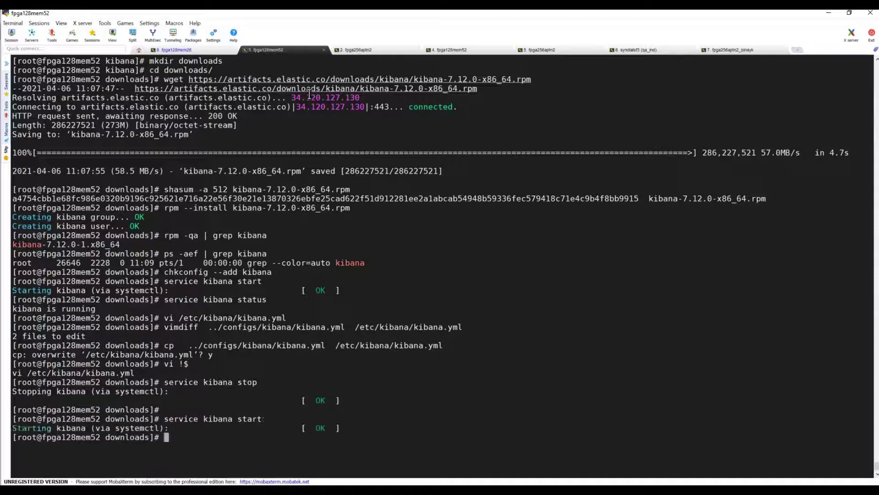
- Check the restarted service with service kibana status
key("Up")
key("BackSpace")
key("BackSpace")
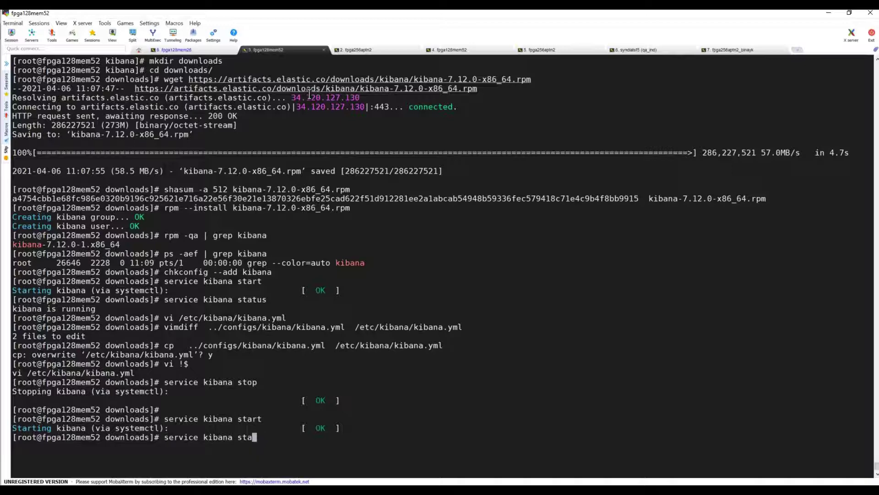
type("tus")
key("Return")
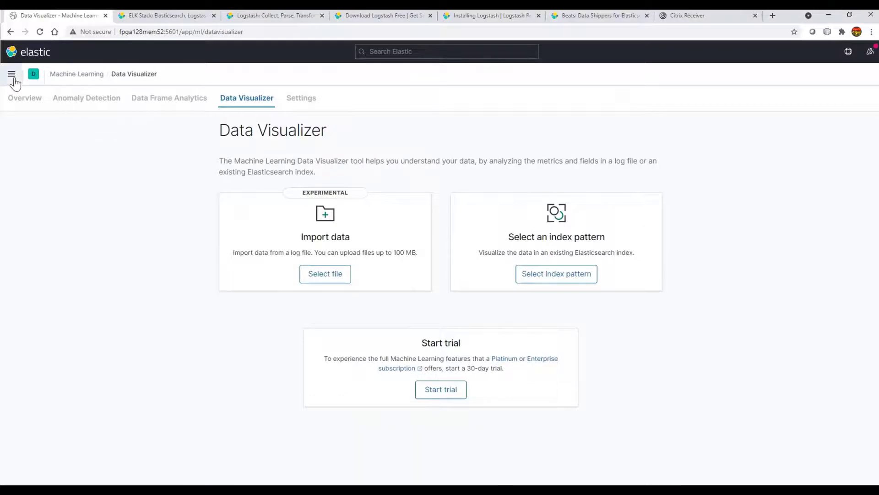
- In the browser's Kibana page, open Observability Logs and go through its Anomalies, Categories and Settings pages
left_click(12, 77)
left_click(15, 422)
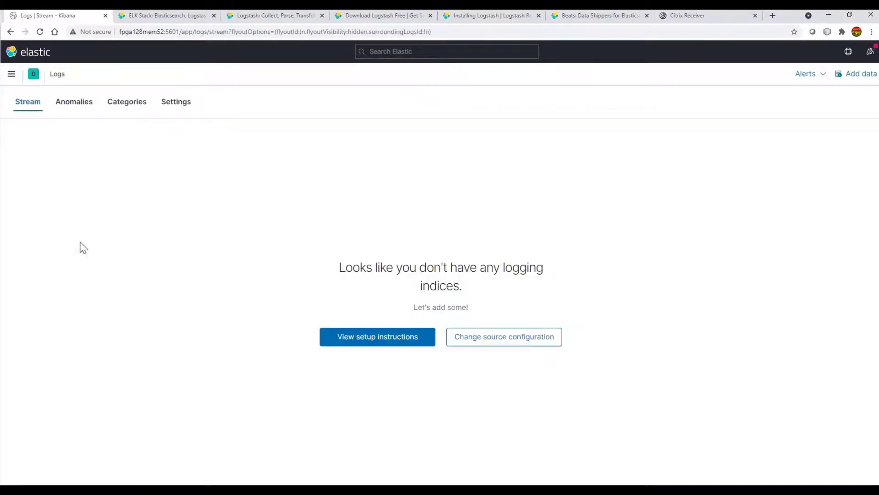
left_click(76, 102)
left_click(140, 102)
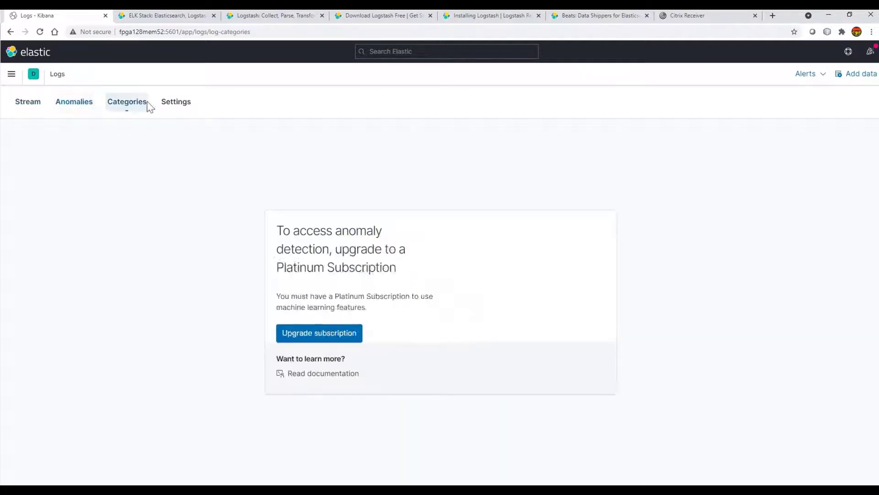
left_click(166, 104)
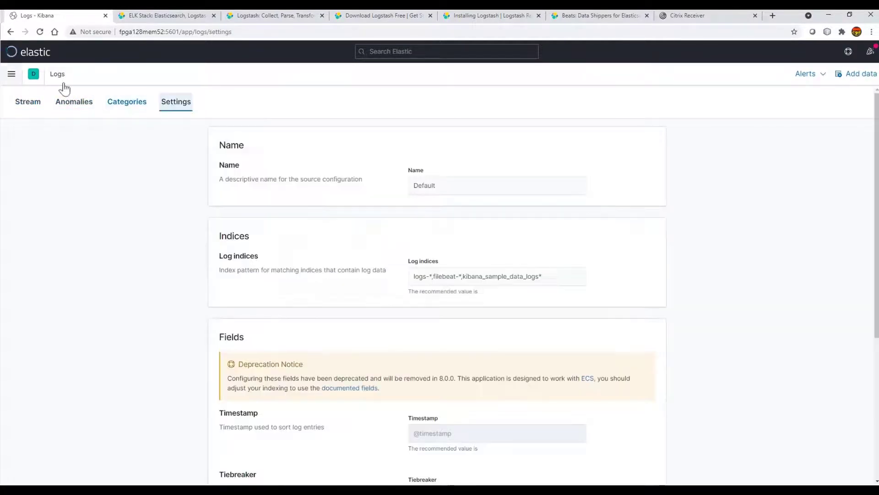
- Set the log indices to the suggested logs-*,filebeat-*,kibana_sample_data_logs*,logstash-*, pattern and apply the Logs settings
left_click(302, 303)
left_click_drag(422, 277, 522, 273)
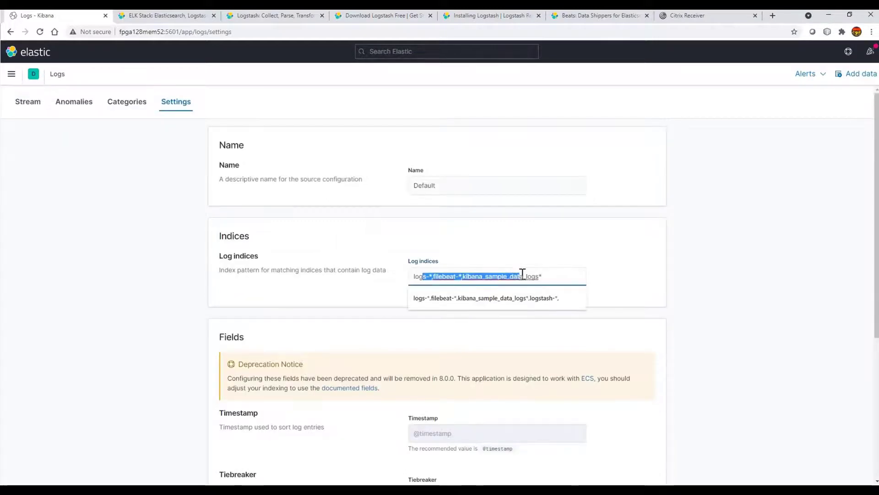
left_click(549, 299)
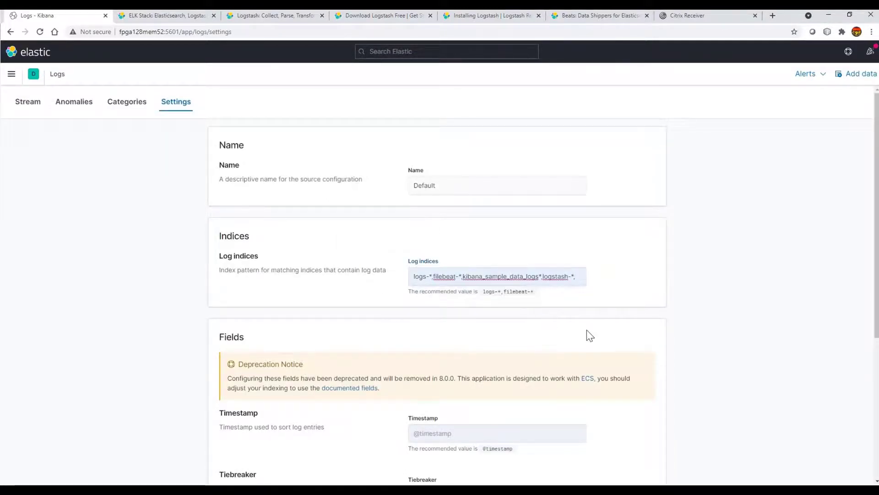
scroll(595, 332, "down", 5)
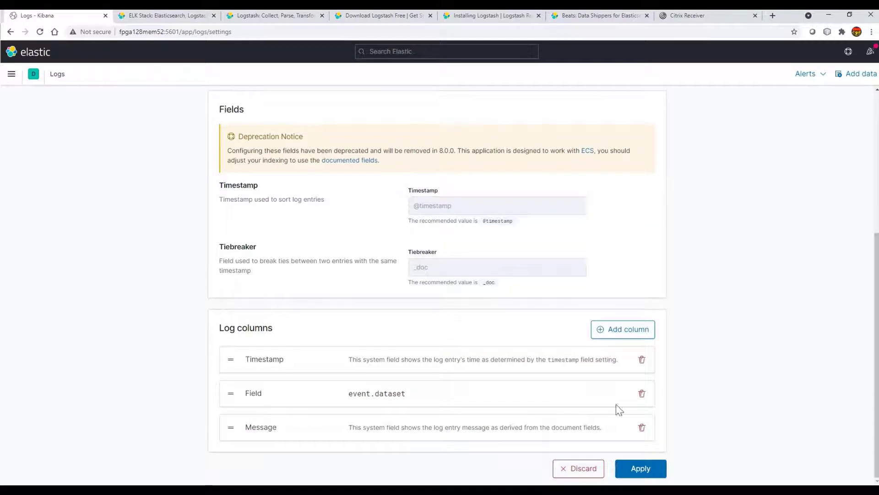
left_click(641, 468)
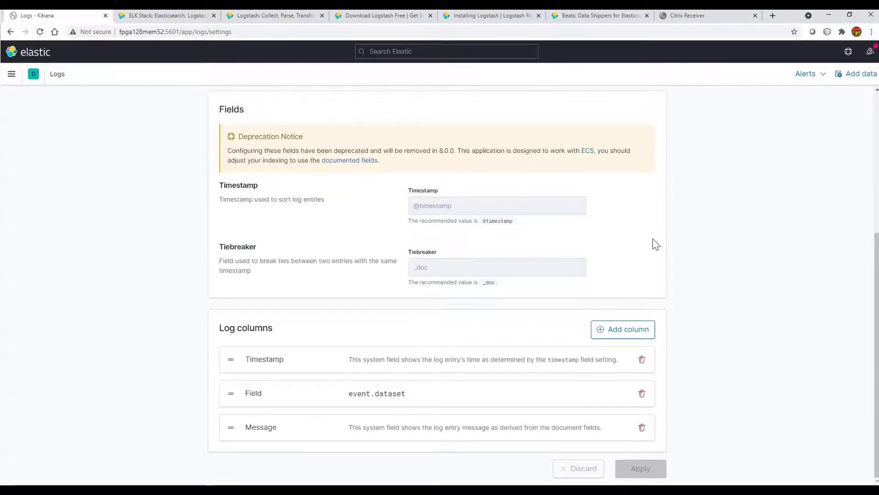
scroll(656, 244, "up", 5)
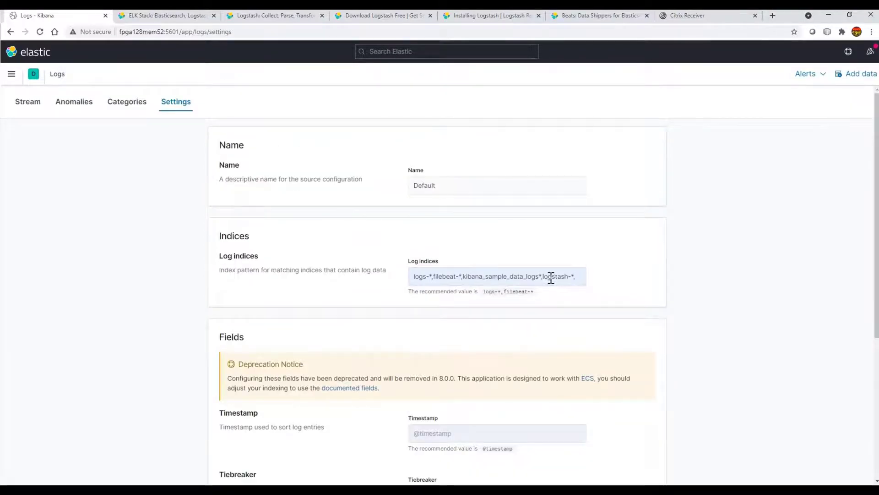
- Go to Analytics Discover and, from its data prompt, add the Sample web logs data set to Kibana
left_click(11, 73)
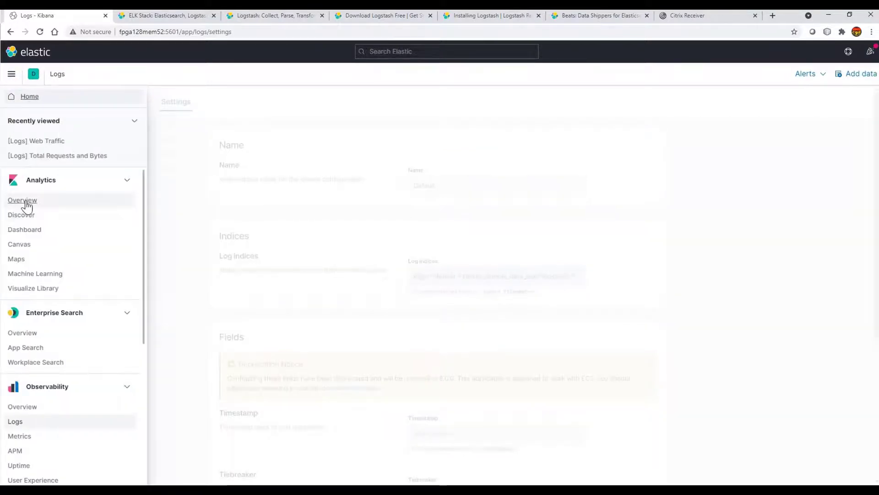
left_click(25, 218)
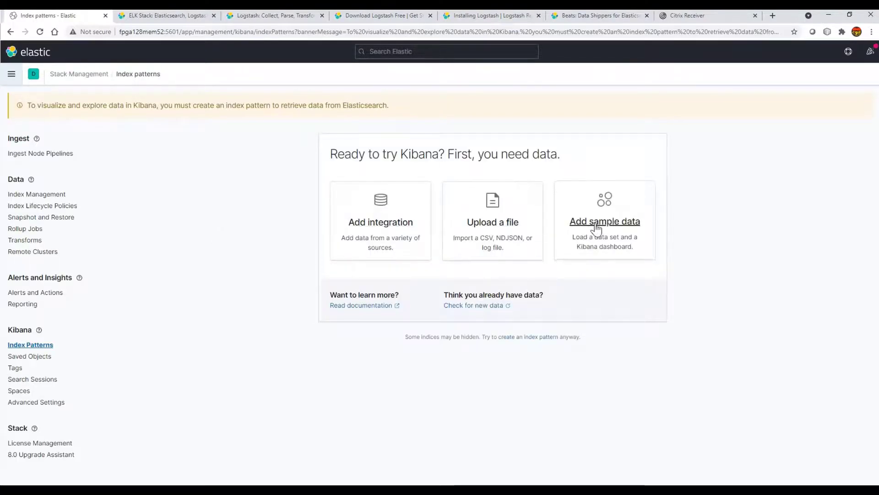
left_click(591, 231)
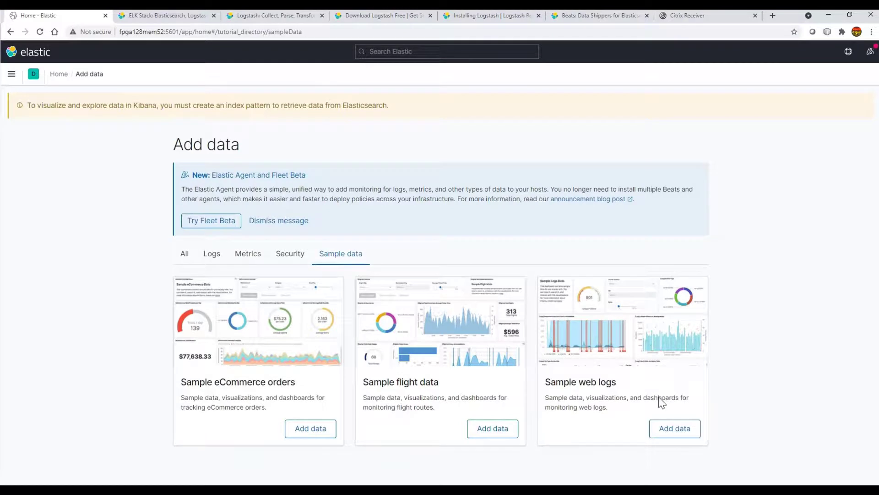
left_click(668, 428)
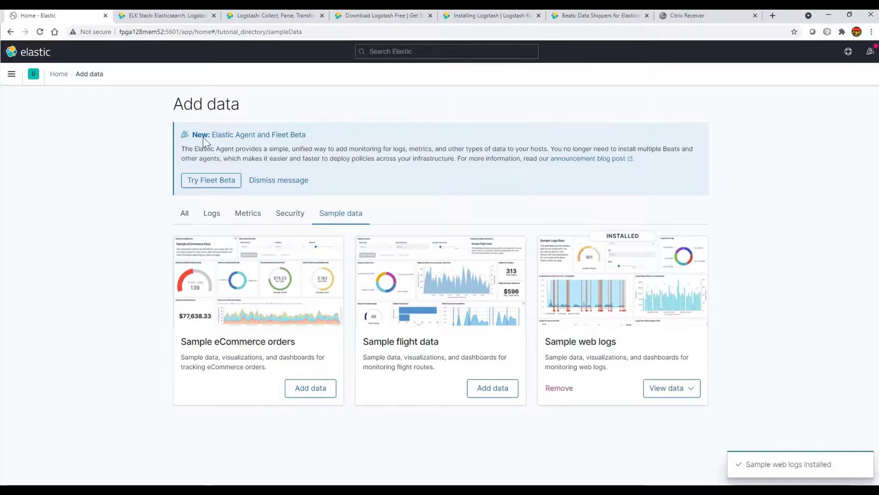
- Open the [Logs] Web Traffic dashboard and look through its visualizations from the goals gauge down to the requests map and Sankey chart
left_click(11, 74)
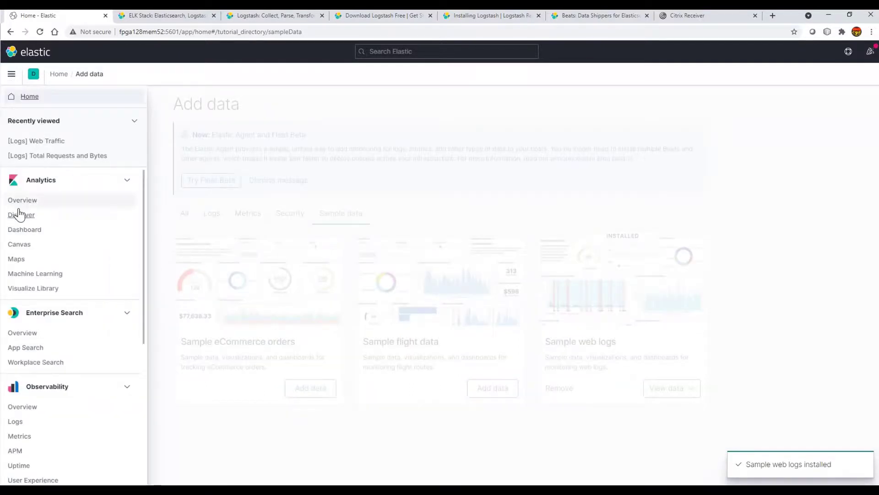
left_click(26, 229)
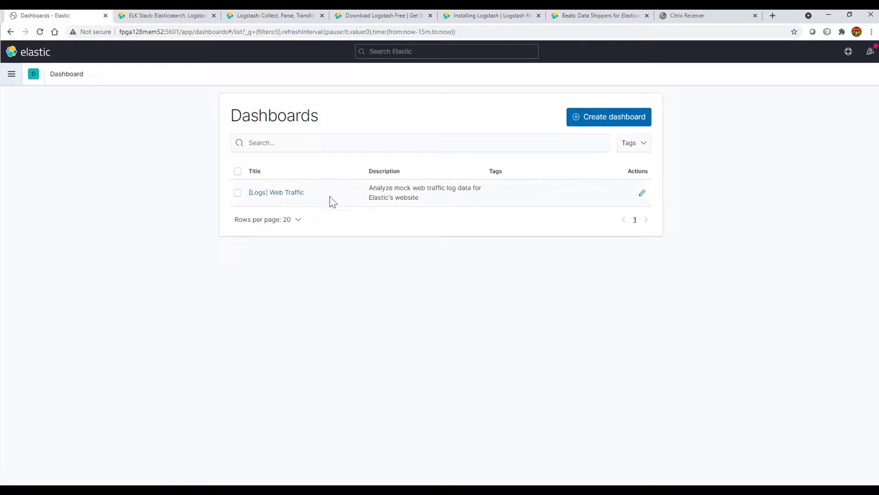
left_click(289, 194)
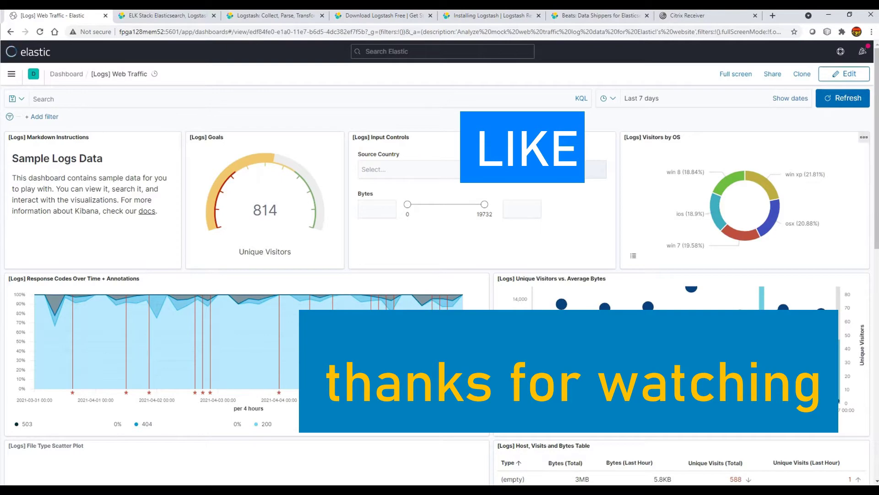
scroll(257, 256, "down", 6)
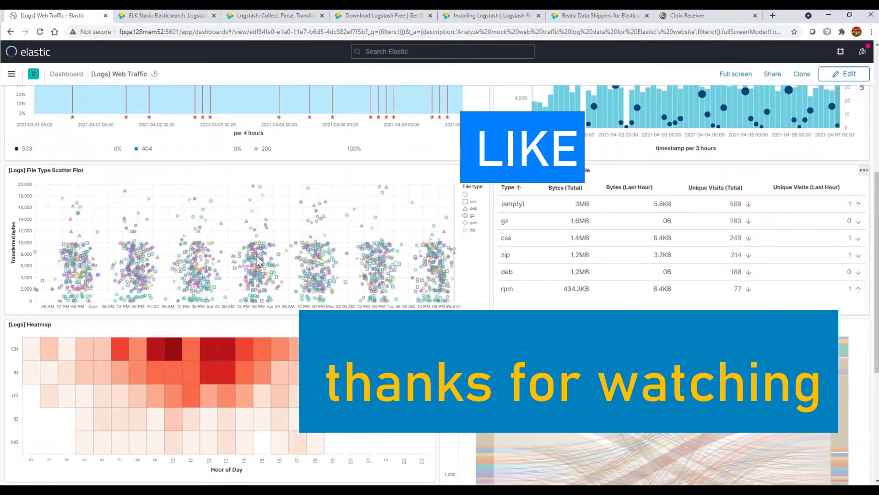
scroll(67, 188, "down", 1)
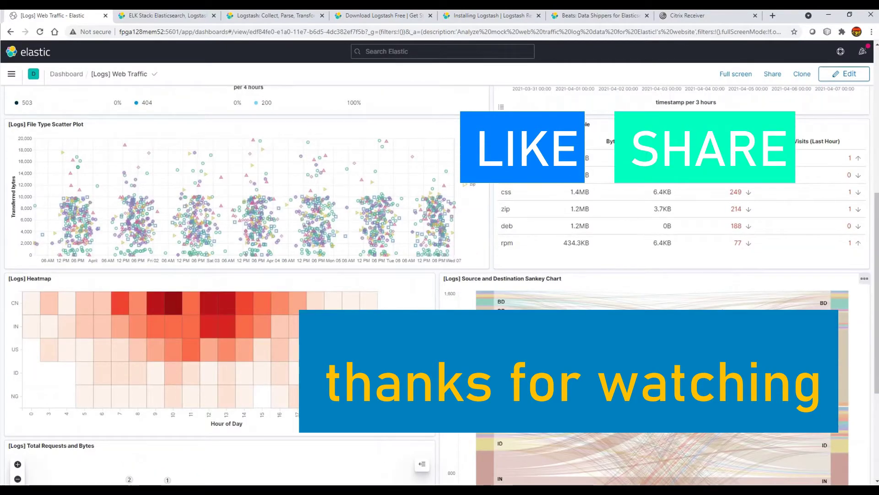
scroll(309, 239, "down", 4)
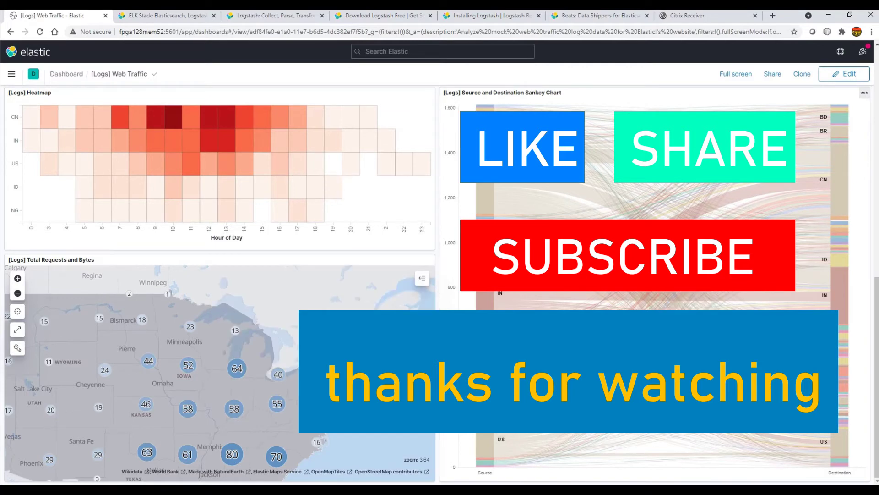
scroll(116, 161, "up", 10)
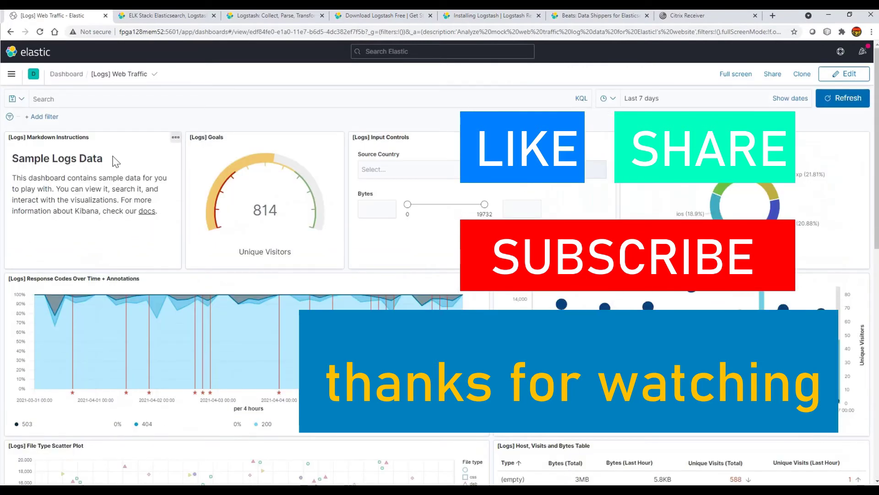